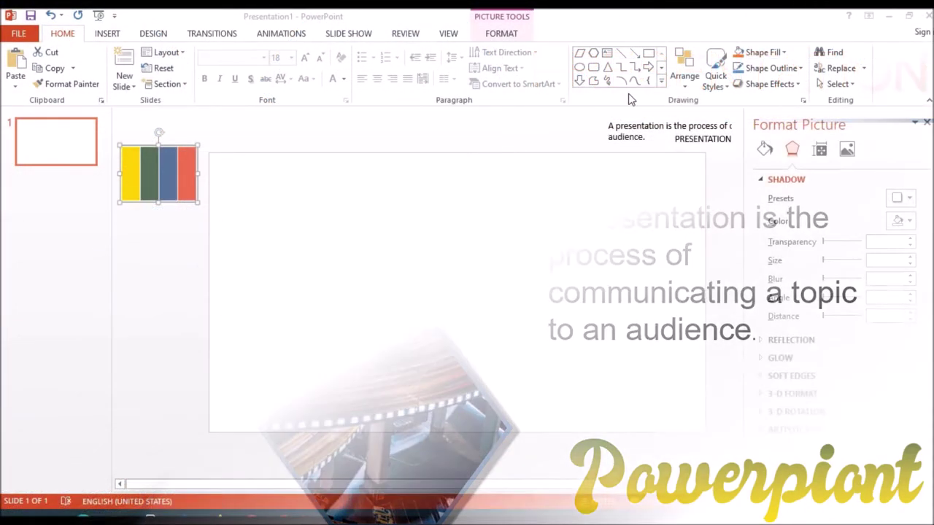
Step: Clear the selection on the blank slide and pick the Hexagon shape
{"action": "left_click_drag", "start_coordinate": [254, 208], "coordinate": [430, 292]}
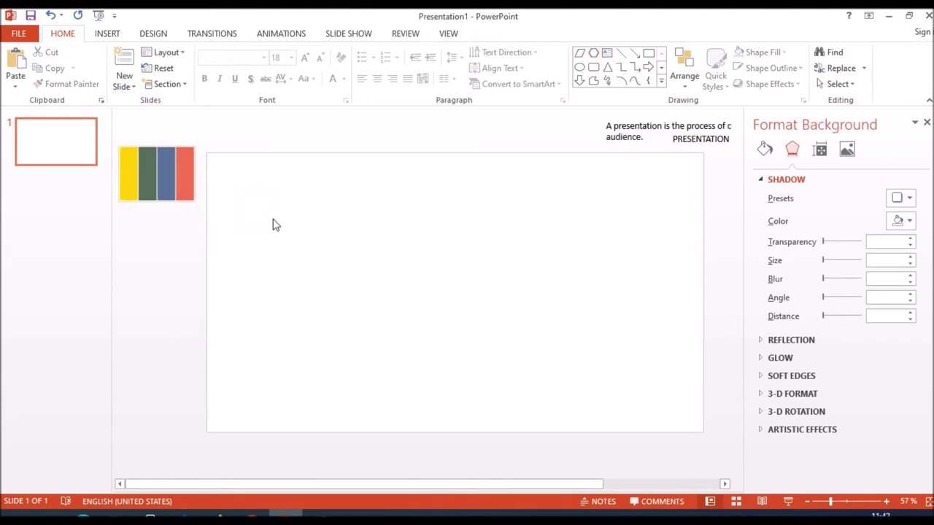
{"action": "left_click", "coordinate": [594, 55]}
Step: Draw a blue hexagon and add two copies below-right and lower-left of it
{"action": "left_click_drag", "start_coordinate": [276, 258], "coordinate": [406, 362]}
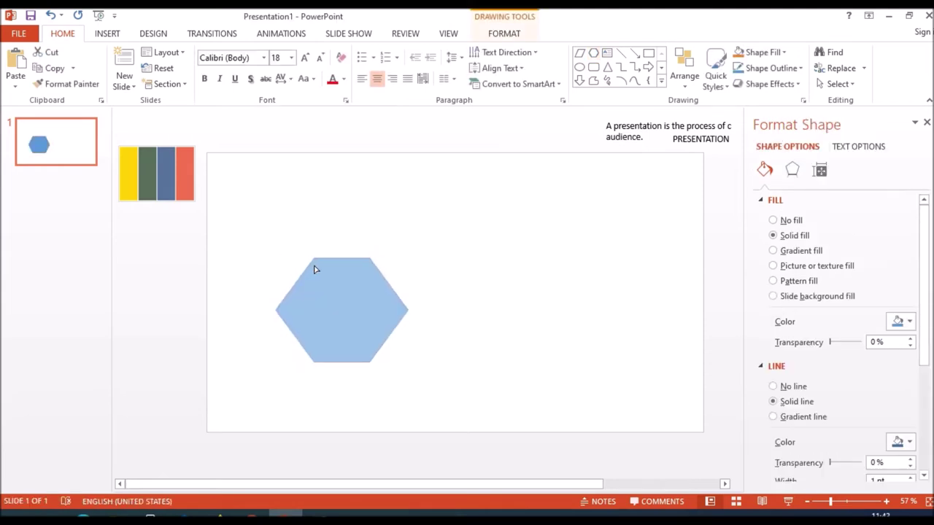
{"action": "left_click_drag", "start_coordinate": [326, 288], "coordinate": [309, 270]}
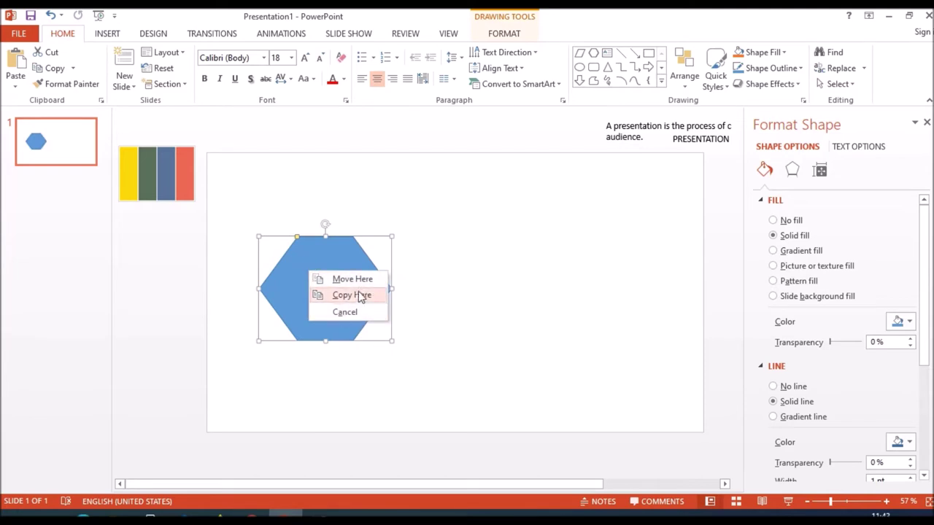
{"action": "left_click", "coordinate": [353, 294]}
{"action": "left_click_drag", "start_coordinate": [358, 298], "coordinate": [448, 357]}
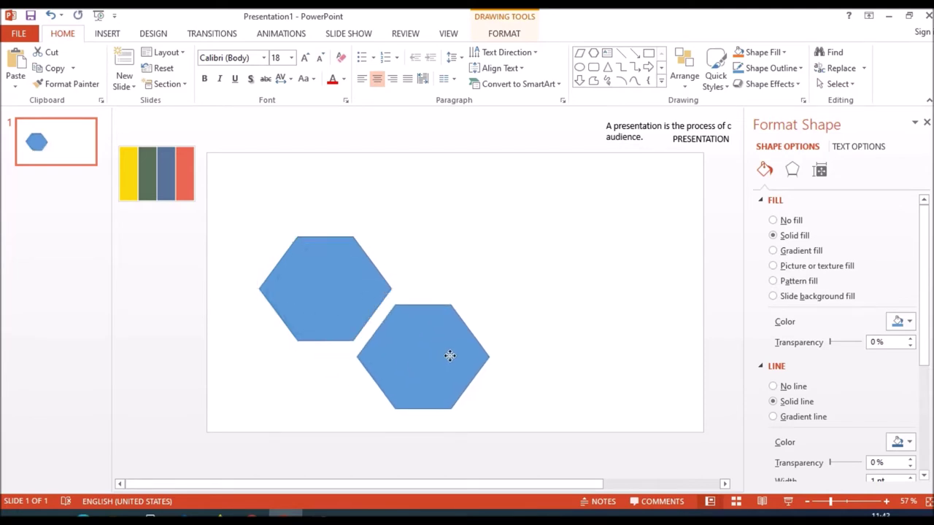
{"action": "mouse_move", "coordinate": [449, 358]}
{"action": "left_mouse_down"}
{"action": "mouse_move", "coordinate": [437, 377]}
{"action": "mouse_move", "coordinate": [427, 375]}
{"action": "left_mouse_up"}
{"action": "left_click", "coordinate": [458, 406]}
{"action": "left_click_drag", "start_coordinate": [458, 405], "coordinate": [248, 362]}
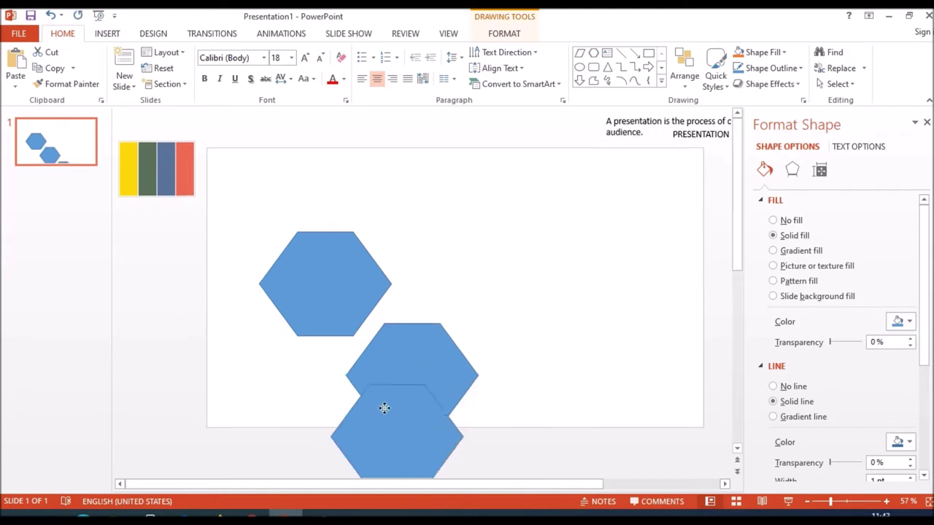
{"action": "mouse_move", "coordinate": [246, 362]}
{"action": "left_mouse_down"}
{"action": "mouse_move", "coordinate": [241, 348]}
{"action": "mouse_move", "coordinate": [243, 359]}
{"action": "left_mouse_up"}
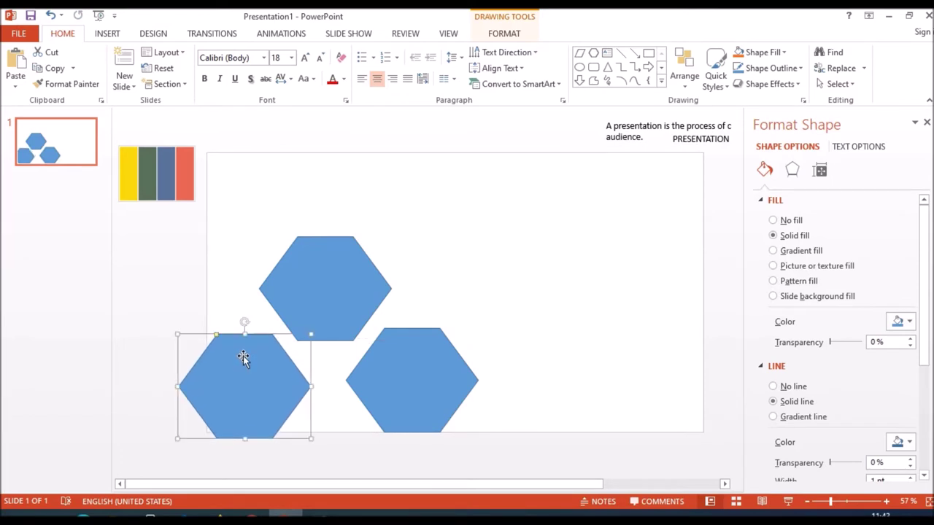
Step: Copy three more hexagons to the upper right, upper left and left edge, then move the colour-bar picture right
{"action": "right_click", "coordinate": [315, 283]}
{"action": "left_click", "coordinate": [348, 309]}
{"action": "left_click_drag", "start_coordinate": [344, 296], "coordinate": [423, 206]}
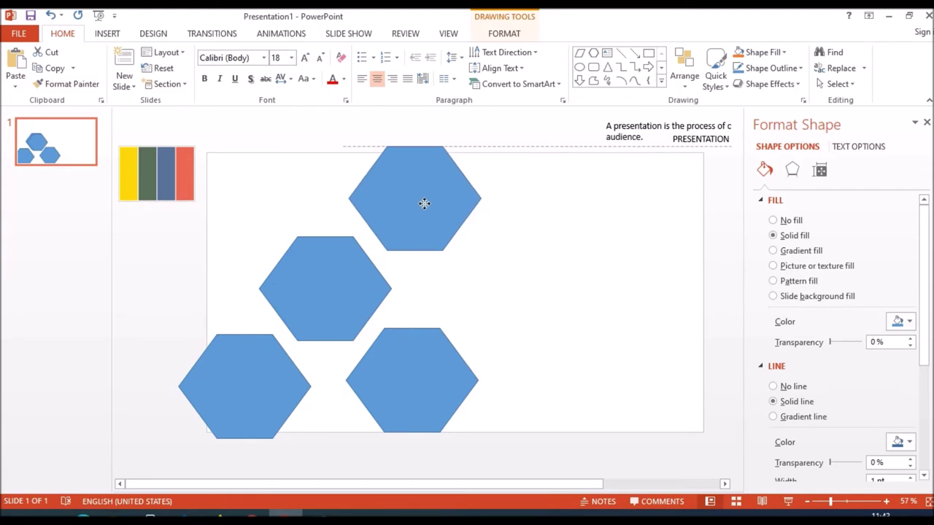
{"action": "right_click", "coordinate": [336, 266]}
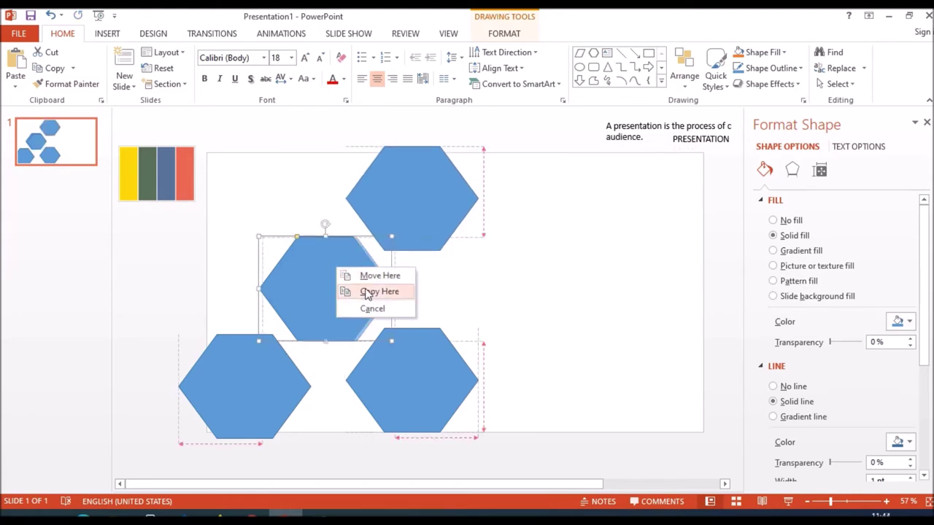
{"action": "left_click", "coordinate": [369, 292]}
{"action": "left_click_drag", "start_coordinate": [340, 277], "coordinate": [267, 179]}
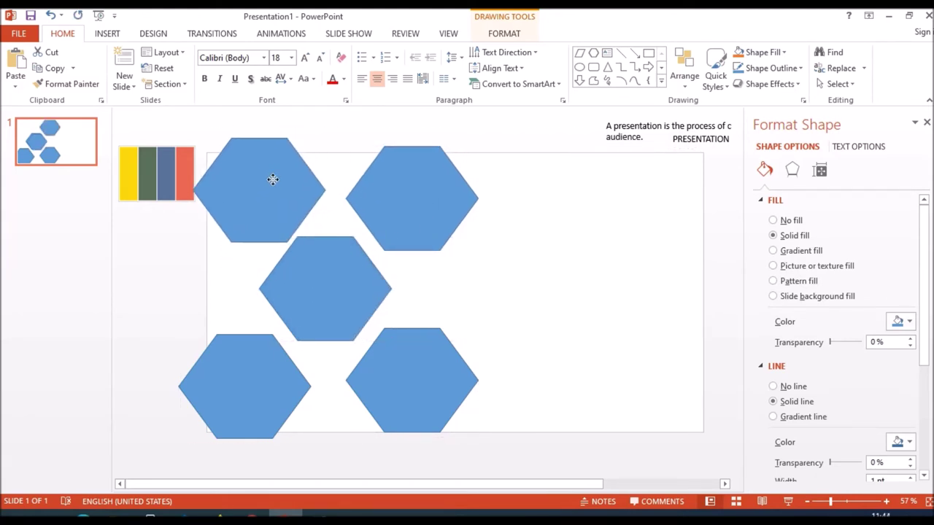
{"action": "left_click_drag", "start_coordinate": [267, 179], "coordinate": [258, 188]}
{"action": "left_click_drag", "start_coordinate": [336, 315], "coordinate": [165, 306]}
{"action": "left_click", "coordinate": [369, 338]}
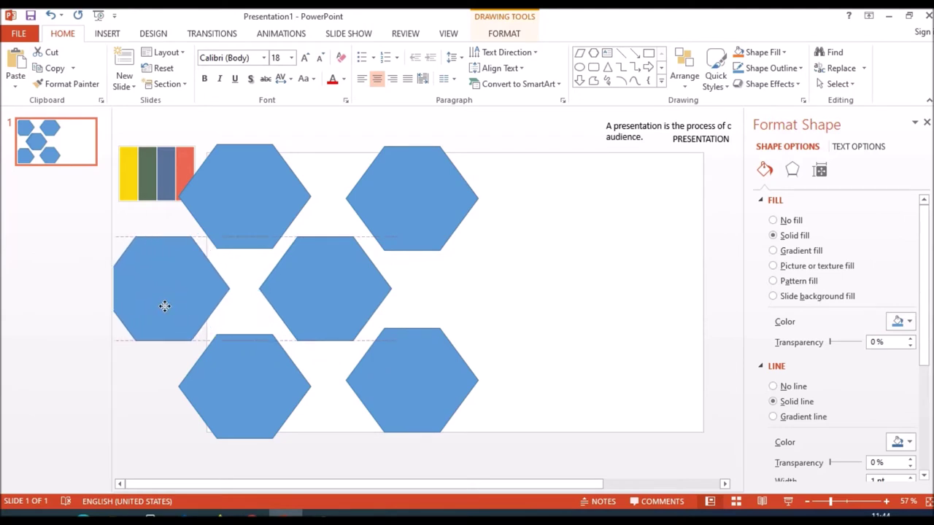
{"action": "left_click_drag", "start_coordinate": [165, 306], "coordinate": [163, 306]}
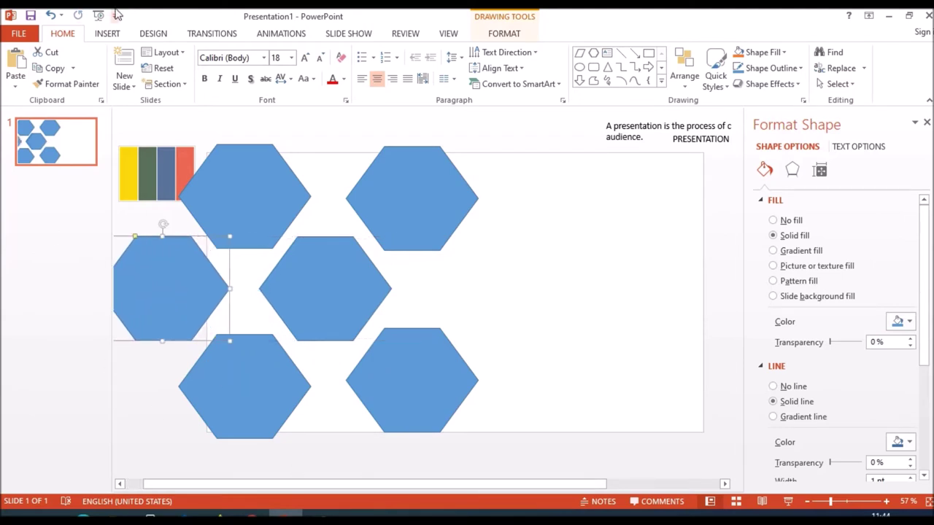
{"action": "left_click_drag", "start_coordinate": [172, 166], "coordinate": [644, 212]}
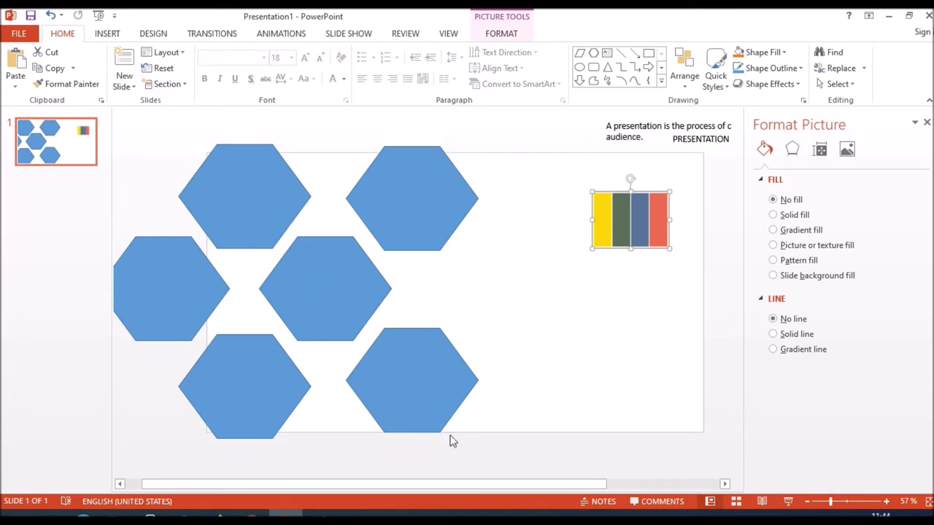
{"action": "left_click", "coordinate": [820, 502]}
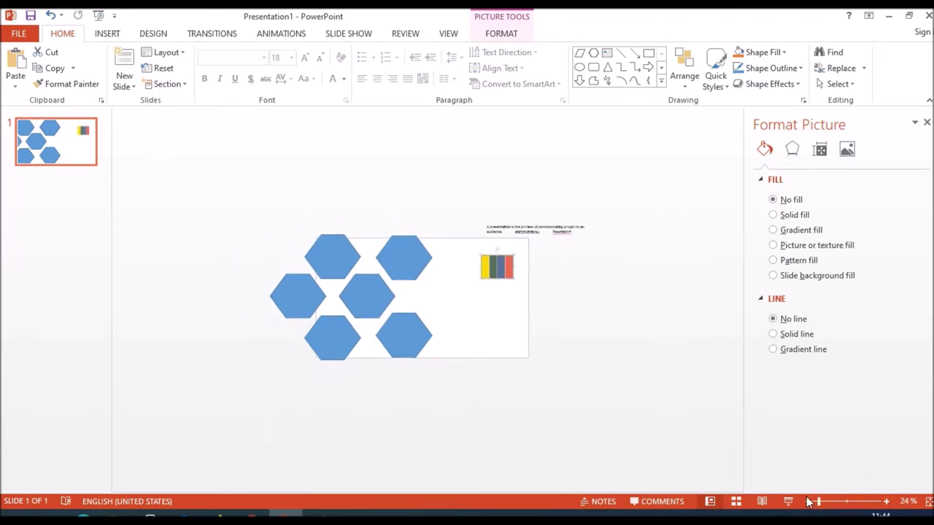
Step: Select all six hexagons and combine them with Merge Shapes > Union
{"action": "mouse_move", "coordinate": [268, 188]}
{"action": "left_mouse_down"}
{"action": "mouse_move", "coordinate": [326, 236]}
{"action": "mouse_move", "coordinate": [464, 405]}
{"action": "left_mouse_up"}
{"action": "left_click", "coordinate": [508, 38]}
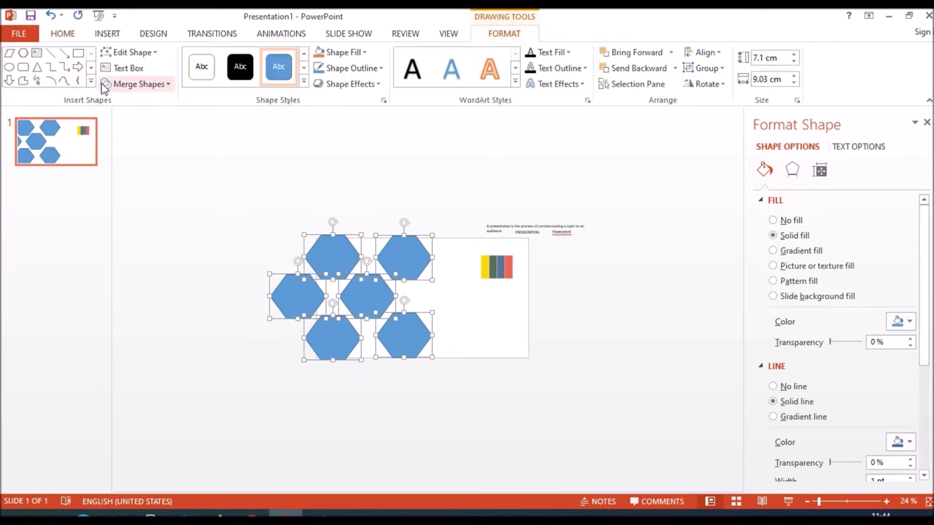
{"action": "left_click", "coordinate": [142, 85]}
{"action": "left_click", "coordinate": [145, 102]}
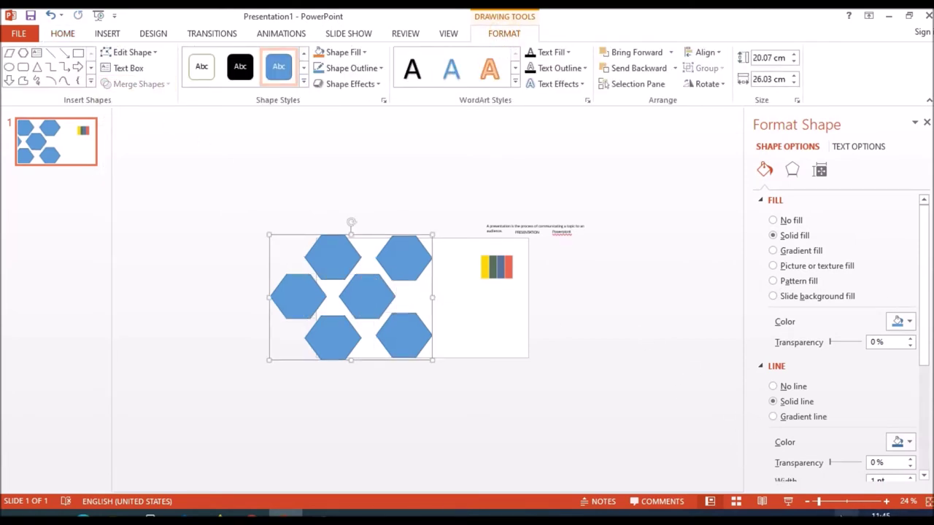
{"action": "left_click", "coordinate": [829, 502]}
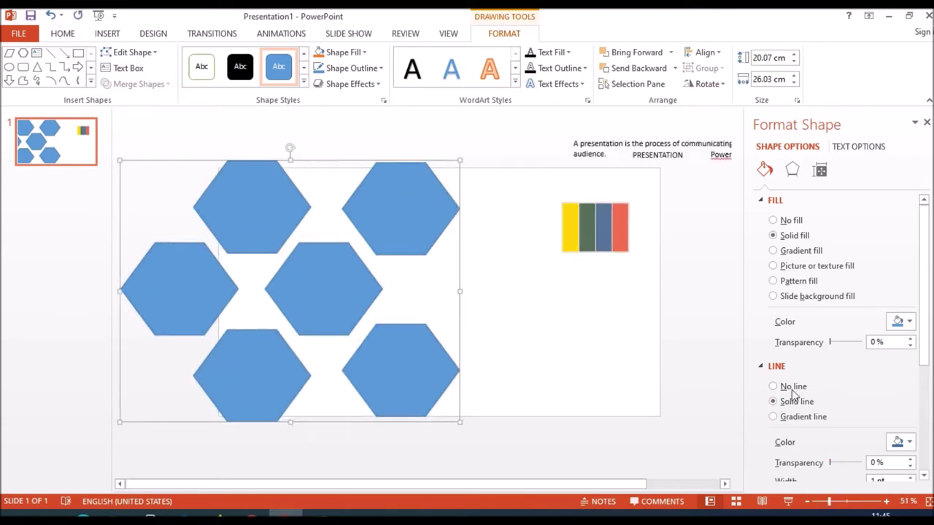
{"action": "left_click", "coordinate": [788, 266]}
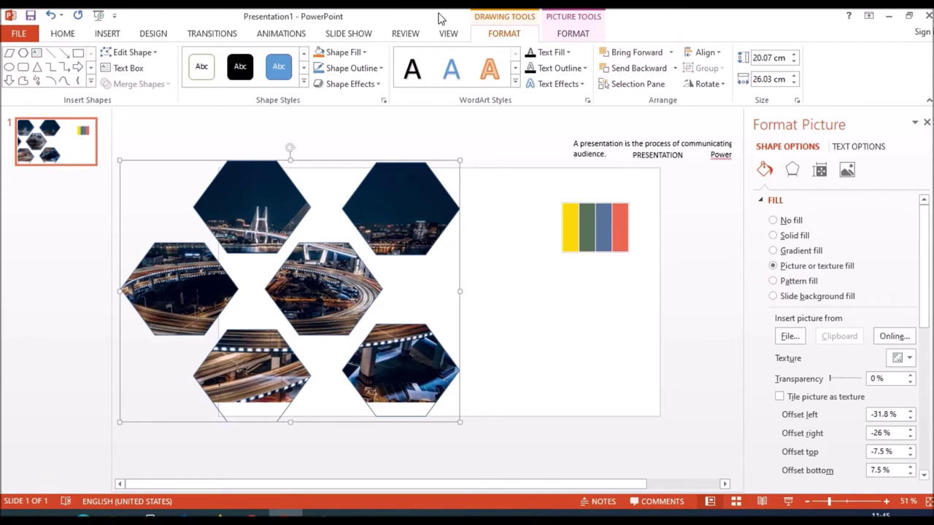
Step: Crop the city photo to Fill and shift it right to frame it within the hexagons
{"action": "left_click", "coordinate": [563, 38]}
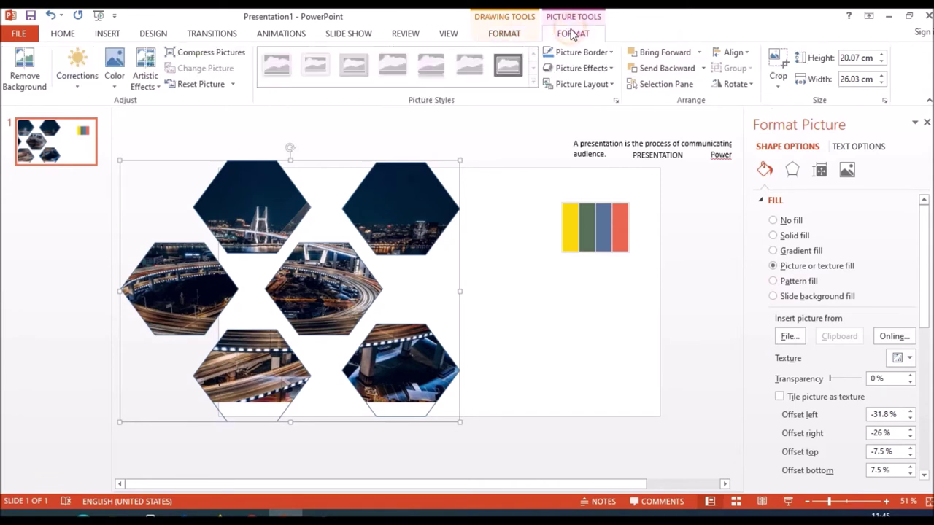
{"action": "left_click", "coordinate": [786, 85]}
{"action": "left_click", "coordinate": [791, 152]}
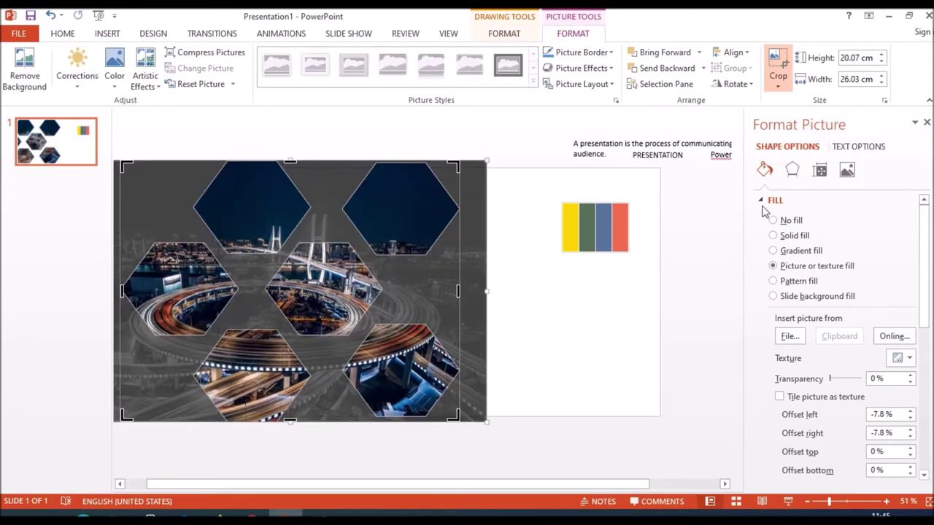
{"action": "left_click_drag", "start_coordinate": [323, 301], "coordinate": [365, 300]}
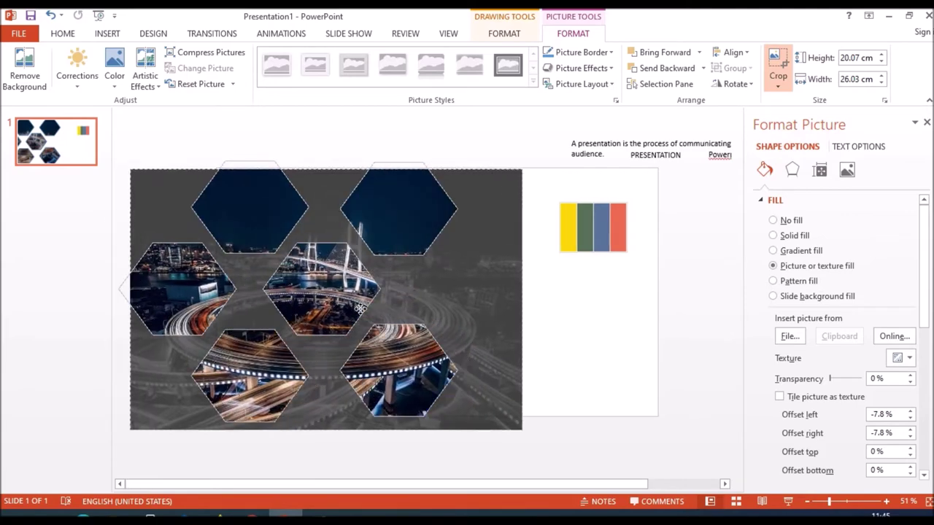
{"action": "left_click", "coordinate": [379, 447]}
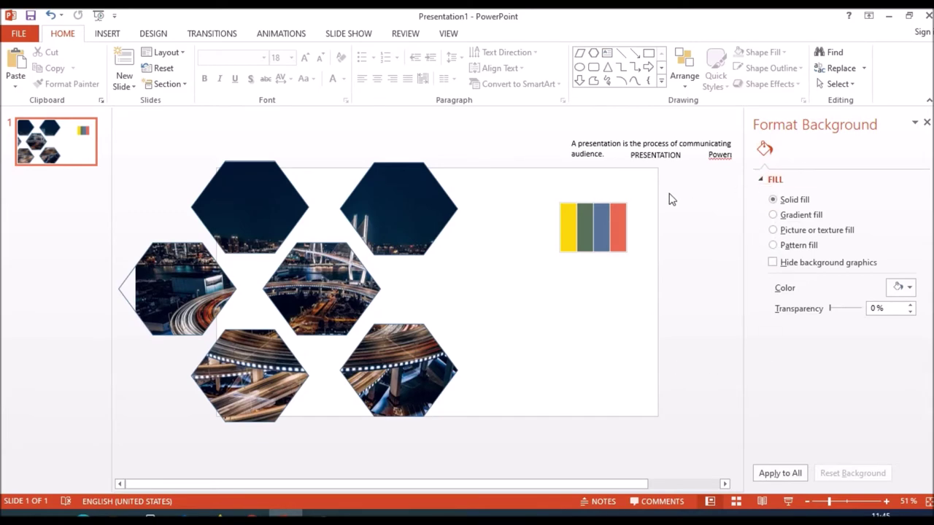
{"action": "left_click", "coordinate": [406, 209]}
Step: Set the hexagon outline colour to the blue-grey sampled from the colour bars
{"action": "left_click", "coordinate": [765, 170]}
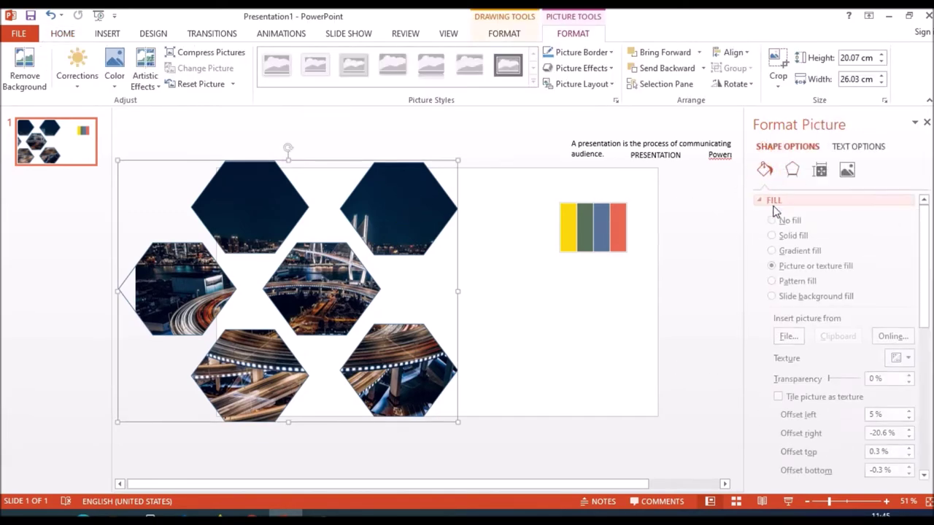
{"action": "scroll", "coordinate": [802, 379], "scroll_direction": "down", "scroll_amount": 3}
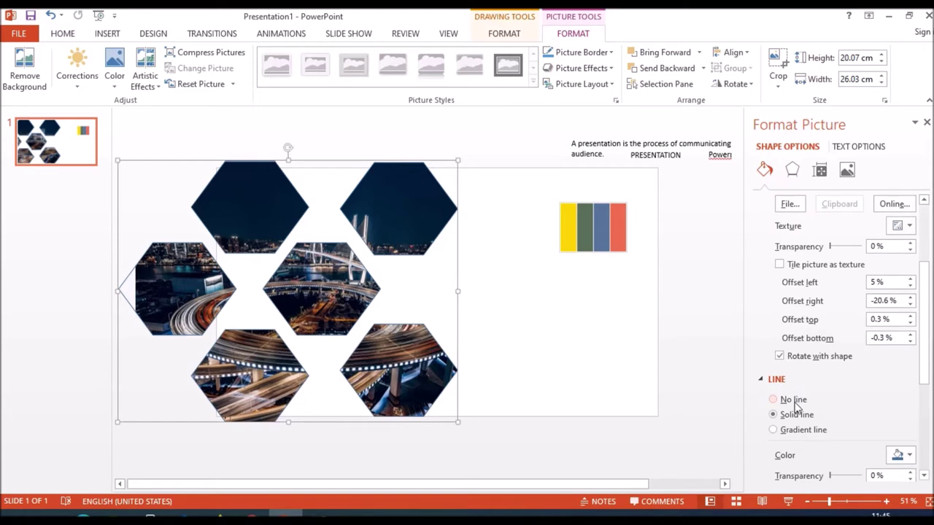
{"action": "scroll", "coordinate": [798, 412], "scroll_direction": "down", "scroll_amount": 1}
{"action": "left_click", "coordinate": [909, 423]}
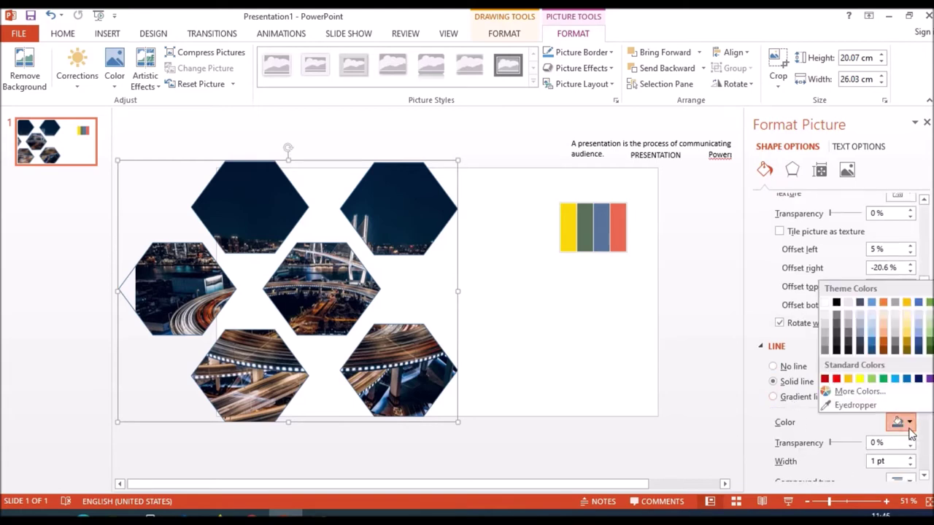
{"action": "left_click", "coordinate": [850, 406]}
{"action": "left_click", "coordinate": [609, 228]}
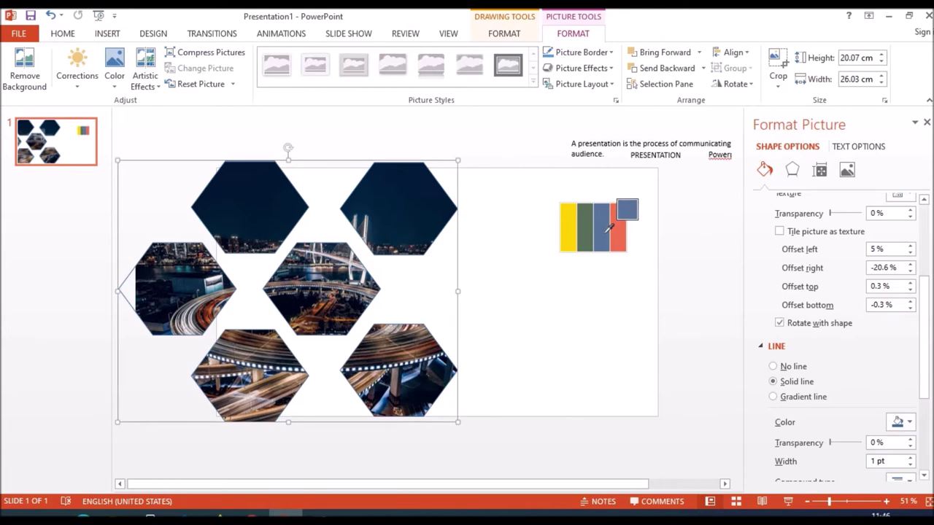
Step: Widen the hexagon outline to 5 pt
{"action": "left_click", "coordinate": [910, 457]}
{"action": "left_click", "coordinate": [910, 458]}
{"action": "left_click", "coordinate": [910, 457]}
{"action": "left_click", "coordinate": [911, 457]}
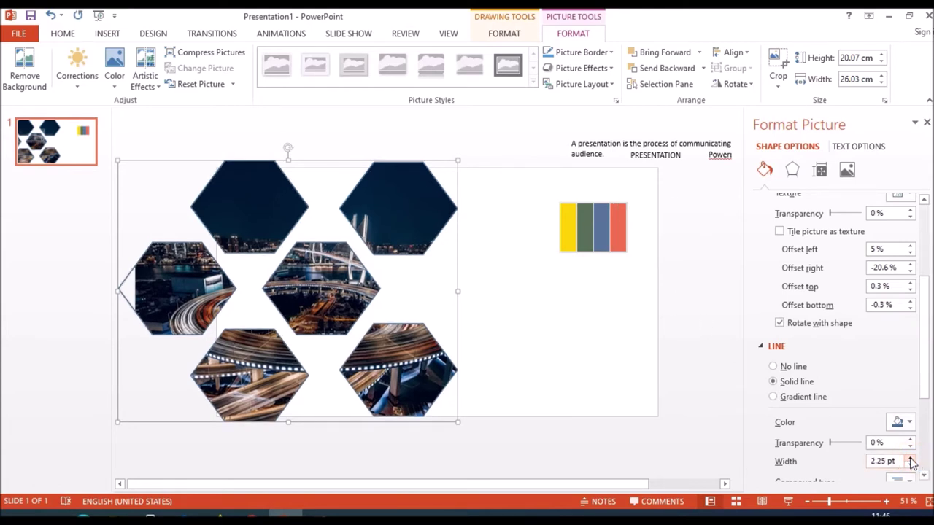
{"action": "left_click", "coordinate": [910, 458]}
{"action": "left_click", "coordinate": [910, 465]}
{"action": "left_click", "coordinate": [910, 464]}
{"action": "left_click", "coordinate": [910, 465]}
{"action": "left_click", "coordinate": [910, 465]}
{"action": "left_click", "coordinate": [910, 464]}
{"action": "left_click", "coordinate": [910, 465]}
{"action": "left_click", "coordinate": [911, 458]}
{"action": "left_click", "coordinate": [911, 458]}
{"action": "left_click", "coordinate": [911, 458]}
{"action": "left_click", "coordinate": [911, 458]}
{"action": "left_click", "coordinate": [911, 458]}
{"action": "left_click", "coordinate": [911, 458]}
{"action": "left_click", "coordinate": [910, 459]}
{"action": "left_click", "coordinate": [911, 459]}
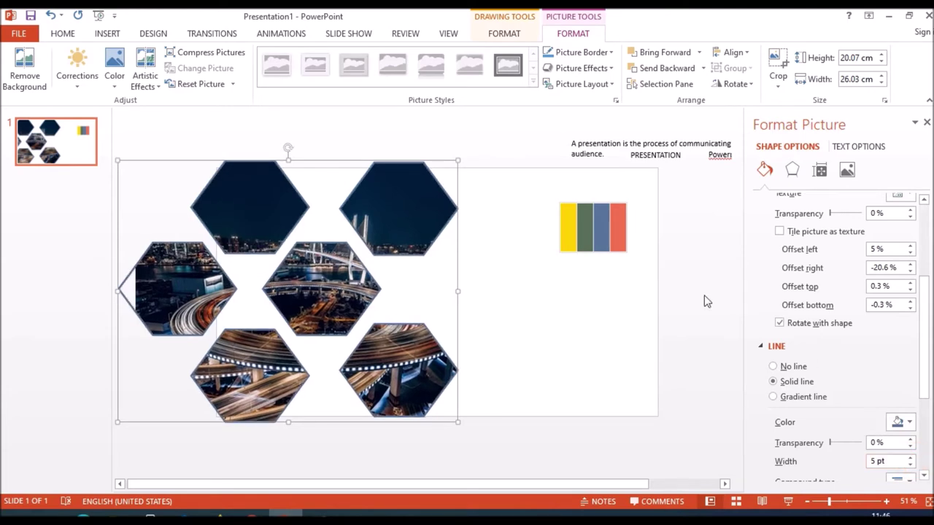
{"action": "left_click", "coordinate": [792, 170]}
Step: Add an Outer centered shadow preset to the hexagon photos and reduce its blur
{"action": "left_click", "coordinate": [900, 218]}
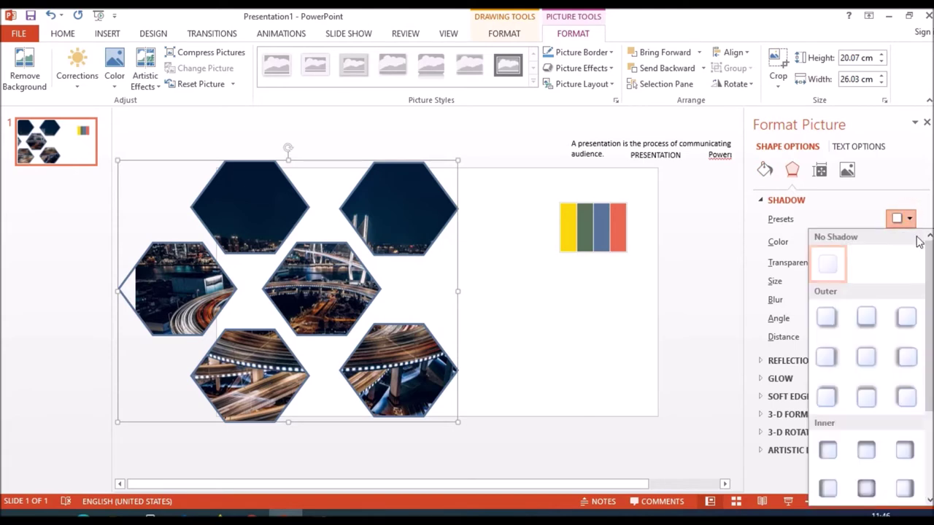
{"action": "left_click", "coordinate": [874, 360]}
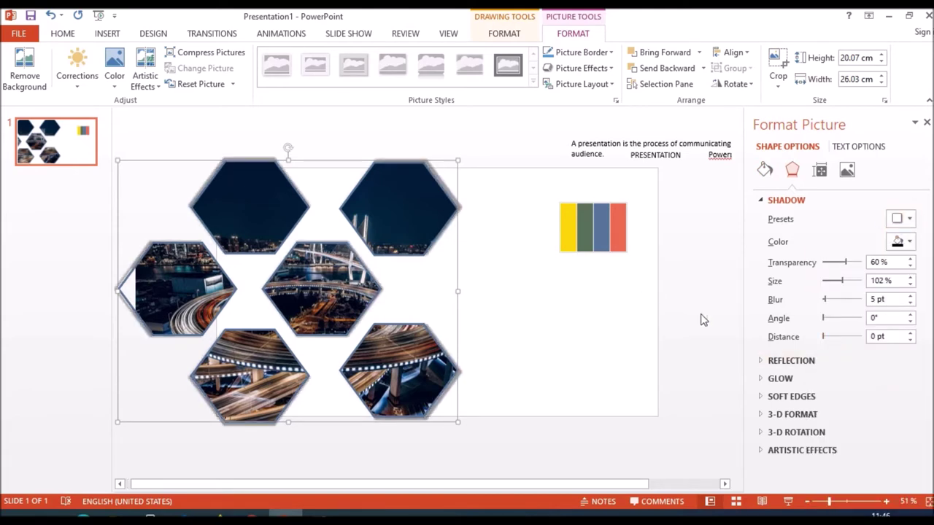
{"action": "left_click", "coordinate": [910, 304]}
Step: Move the colour bars above the slide and place the PRESENTATION box on the slide's right
{"action": "left_click_drag", "start_coordinate": [620, 229], "coordinate": [486, 159]}
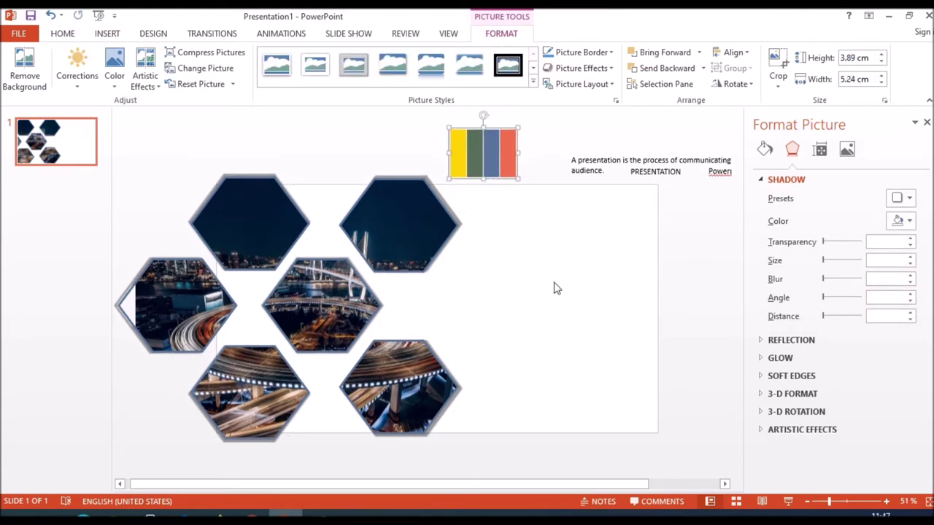
{"action": "double_click", "coordinate": [678, 172]}
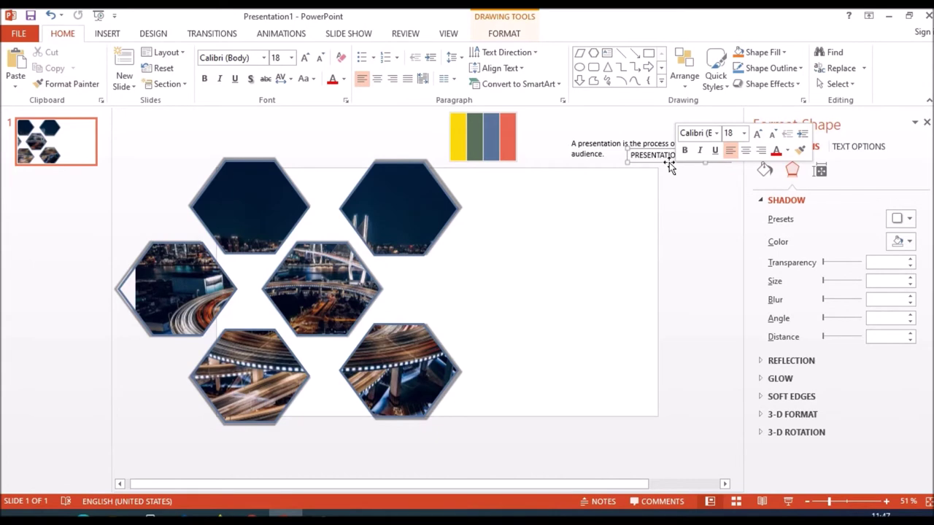
{"action": "left_click_drag", "start_coordinate": [668, 158], "coordinate": [598, 223]}
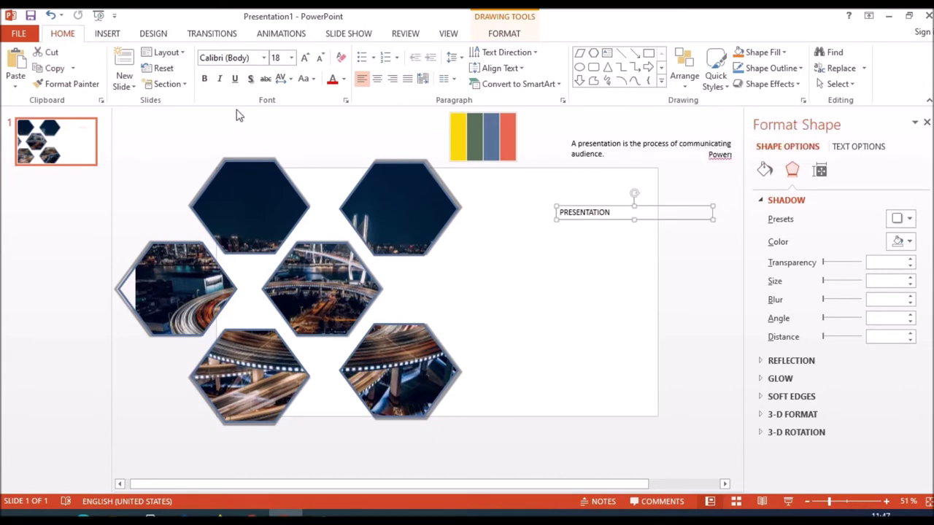
{"action": "left_click", "coordinate": [263, 58]}
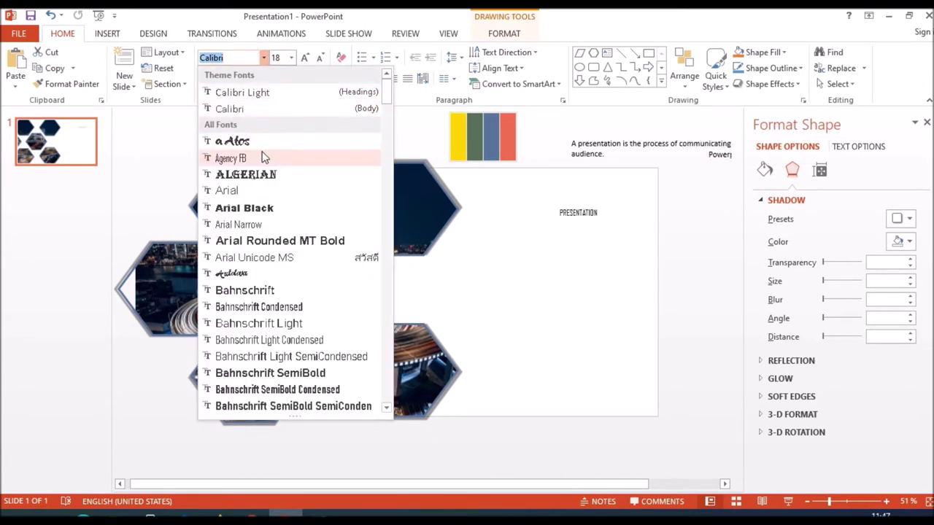
Step: Set PRESENTATION in 54 pt Arial on one line beside the top hexagons, with a text shadow
{"action": "left_click", "coordinate": [256, 192]}
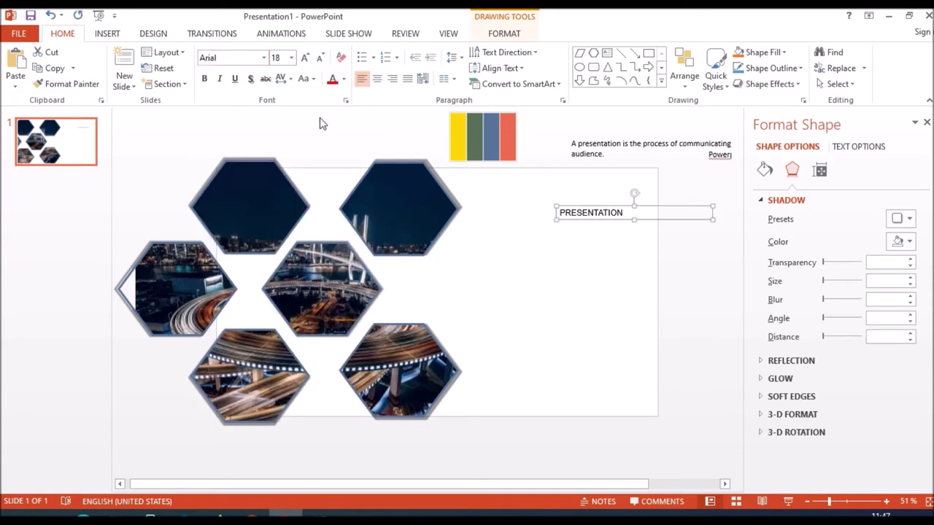
{"action": "left_click", "coordinate": [291, 58]}
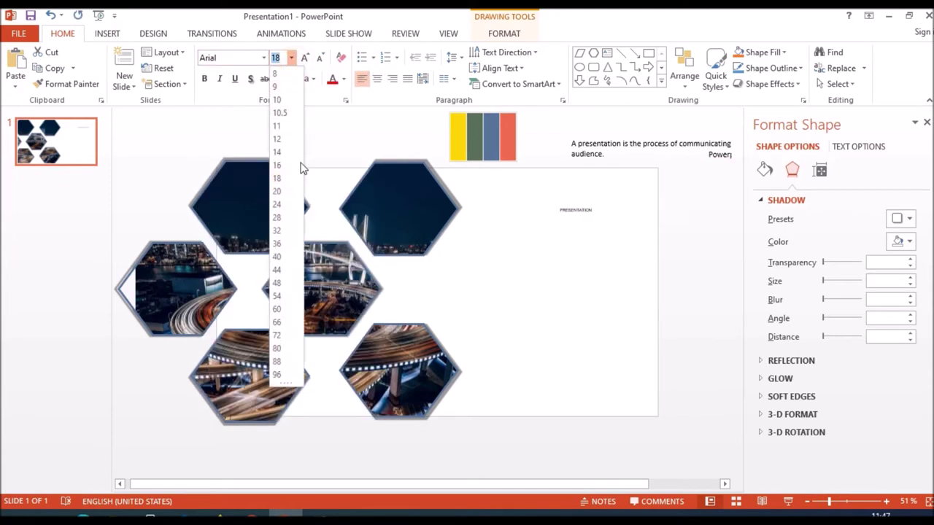
{"action": "left_click", "coordinate": [277, 323]}
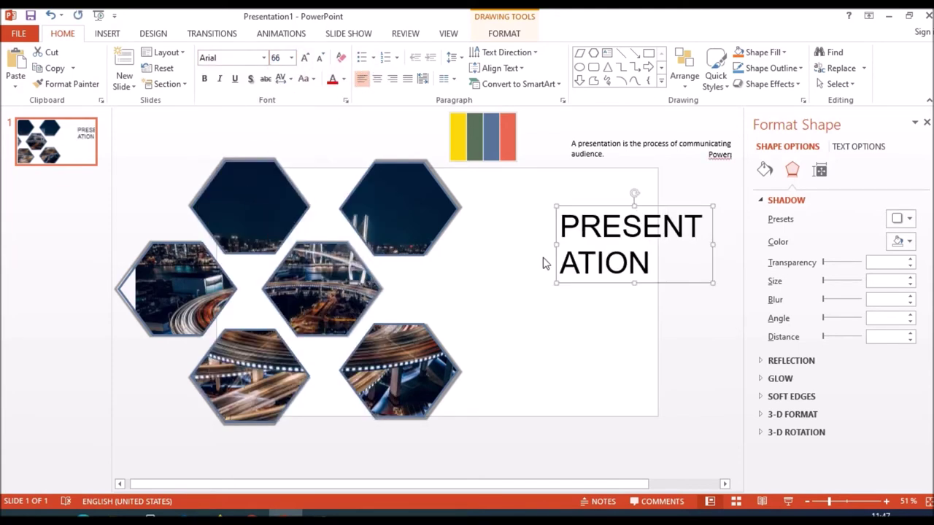
{"action": "left_click_drag", "start_coordinate": [557, 242], "coordinate": [458, 241]}
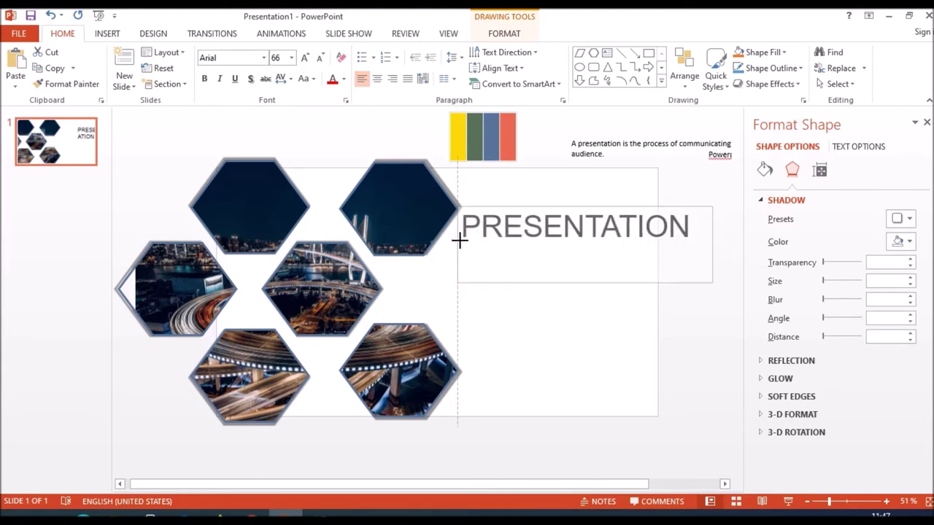
{"action": "left_click_drag", "start_coordinate": [524, 204], "coordinate": [506, 167]}
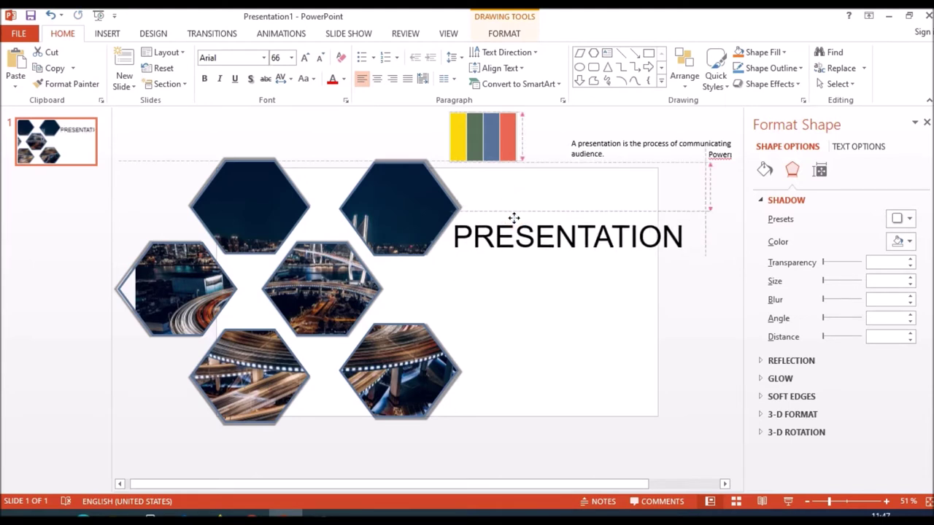
{"action": "left_click", "coordinate": [291, 58]}
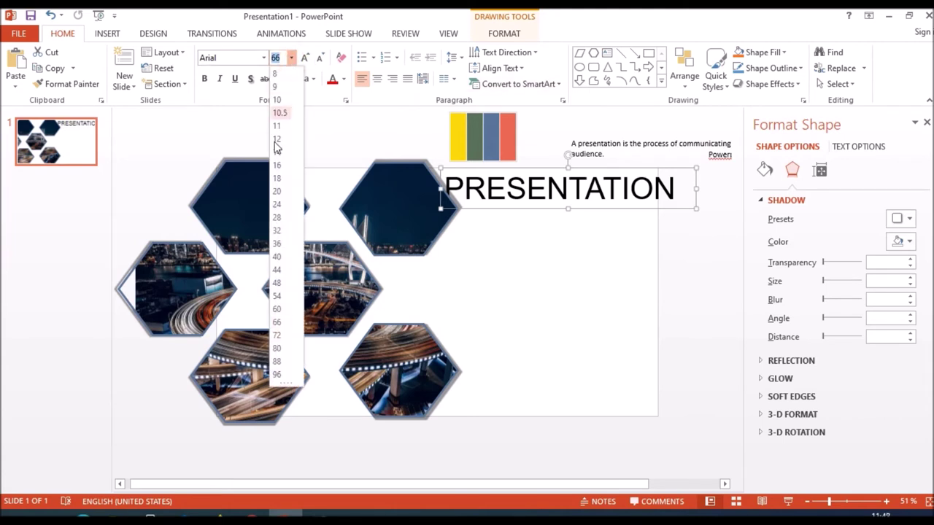
{"action": "left_click", "coordinate": [281, 296]}
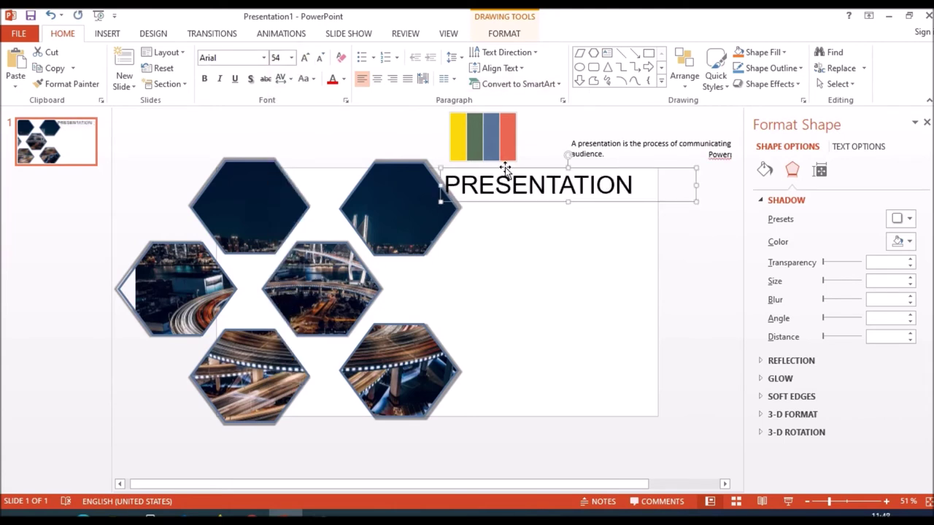
{"action": "left_click_drag", "start_coordinate": [504, 169], "coordinate": [526, 179]}
{"action": "left_click", "coordinate": [533, 194]}
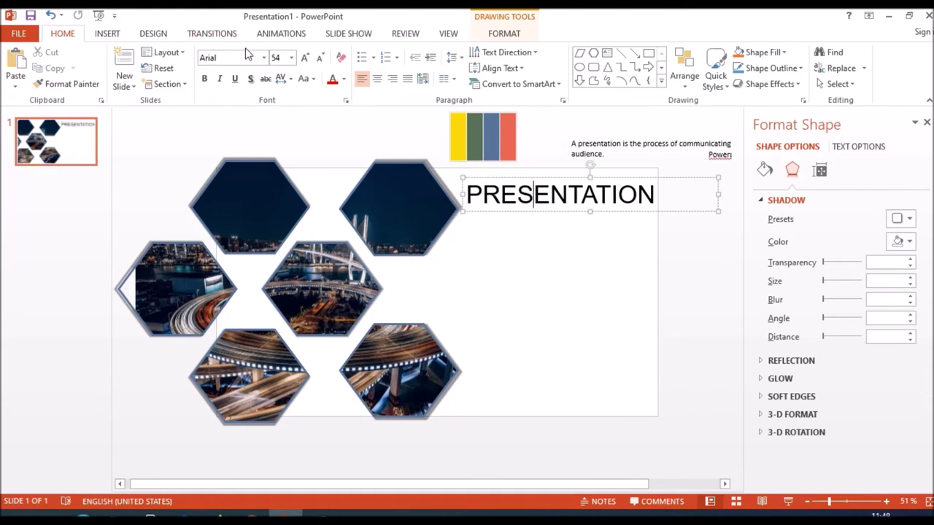
{"action": "left_click", "coordinate": [250, 78]}
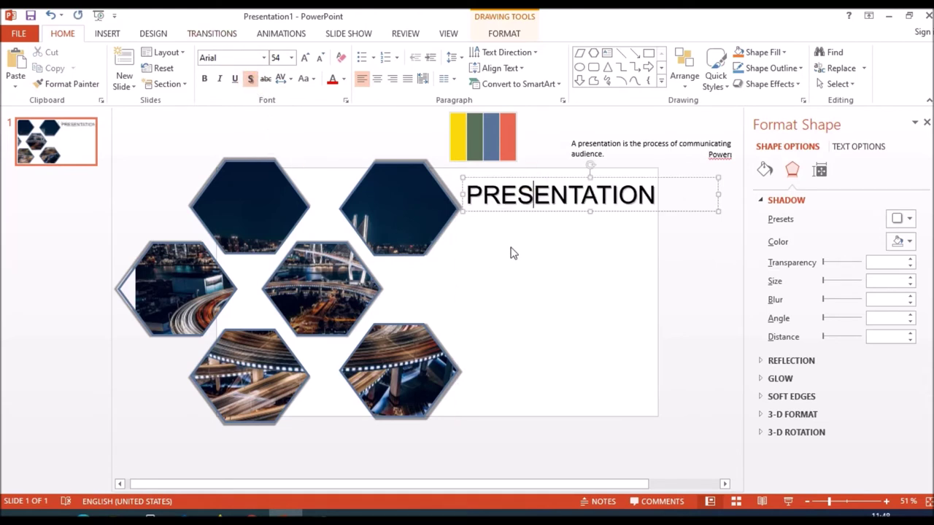
{"action": "left_click", "coordinate": [524, 212]}
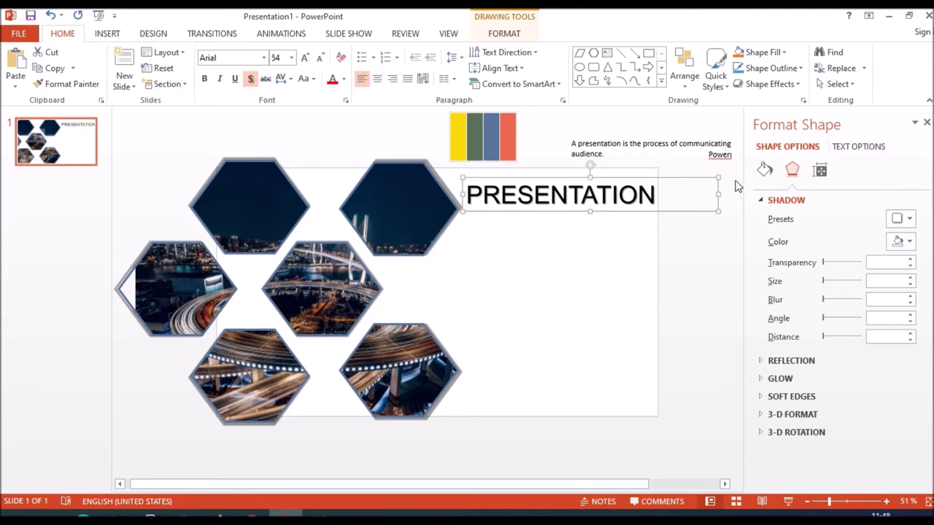
Step: Eyedrop the red bar to colour PRESENTATION coral, and move the Powerpoint box beneath it
{"action": "left_click", "coordinate": [505, 35]}
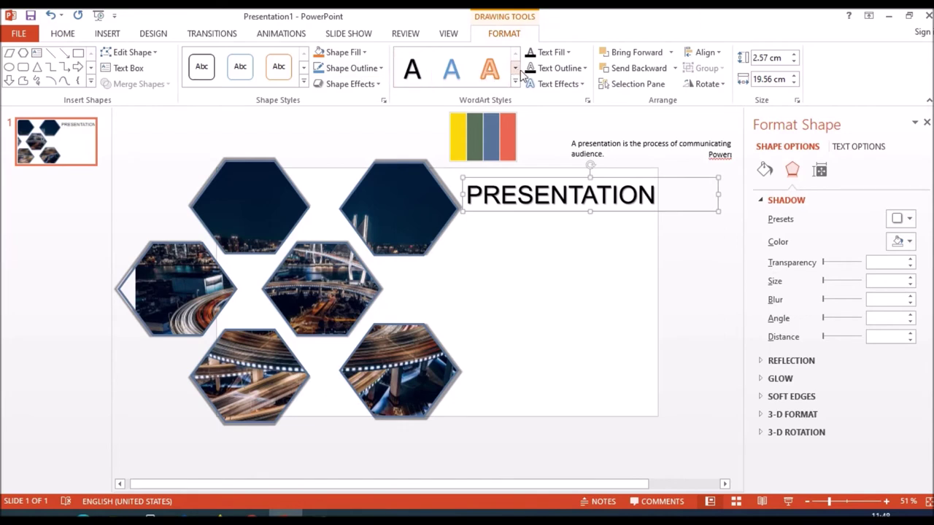
{"action": "left_click", "coordinate": [569, 53]}
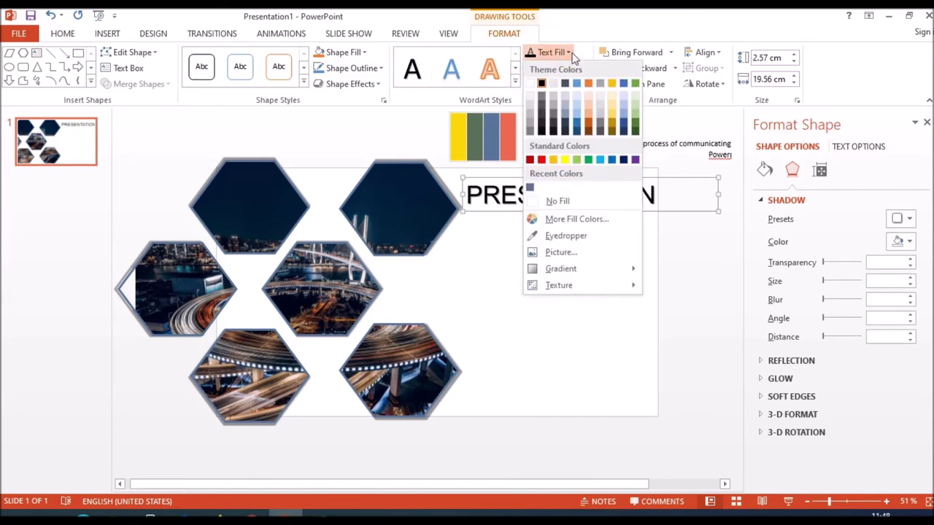
{"action": "left_click", "coordinate": [568, 238]}
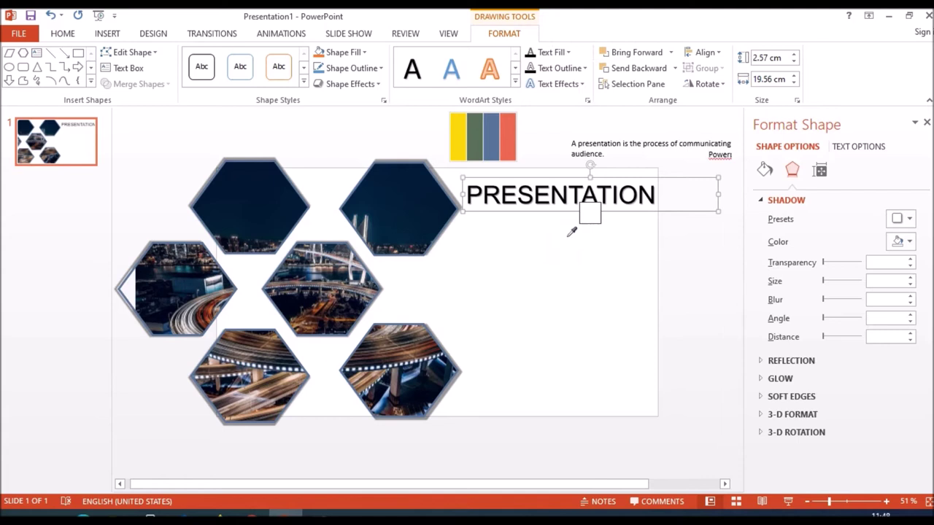
{"action": "left_click", "coordinate": [478, 138]}
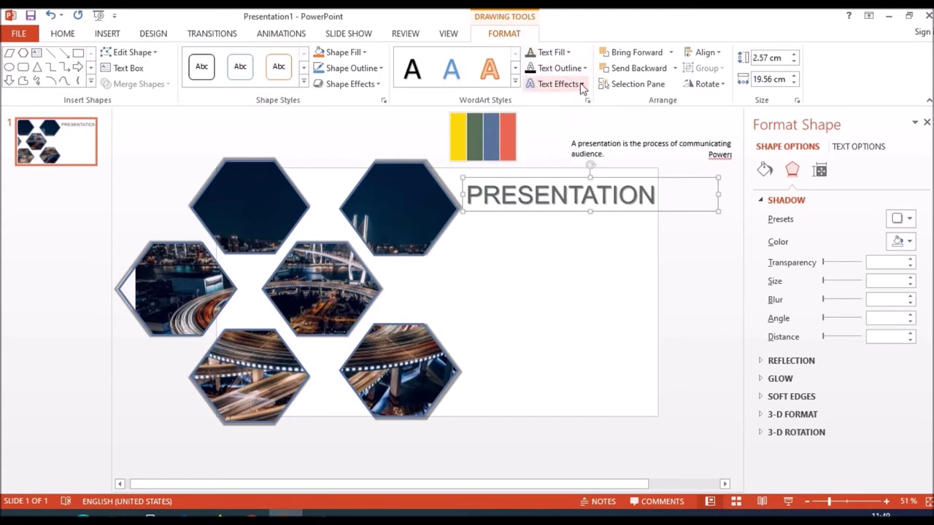
{"action": "left_click", "coordinate": [567, 52]}
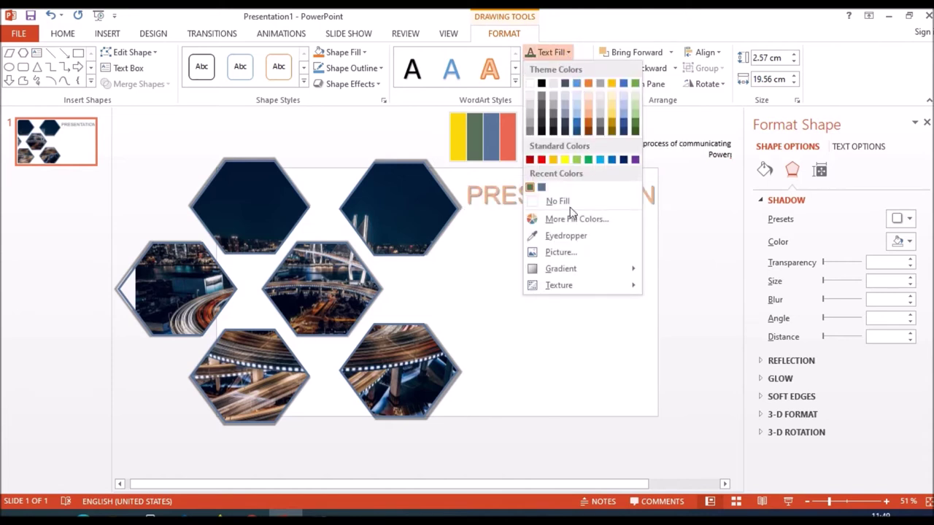
{"action": "left_click", "coordinate": [566, 235]}
{"action": "left_click", "coordinate": [508, 136]}
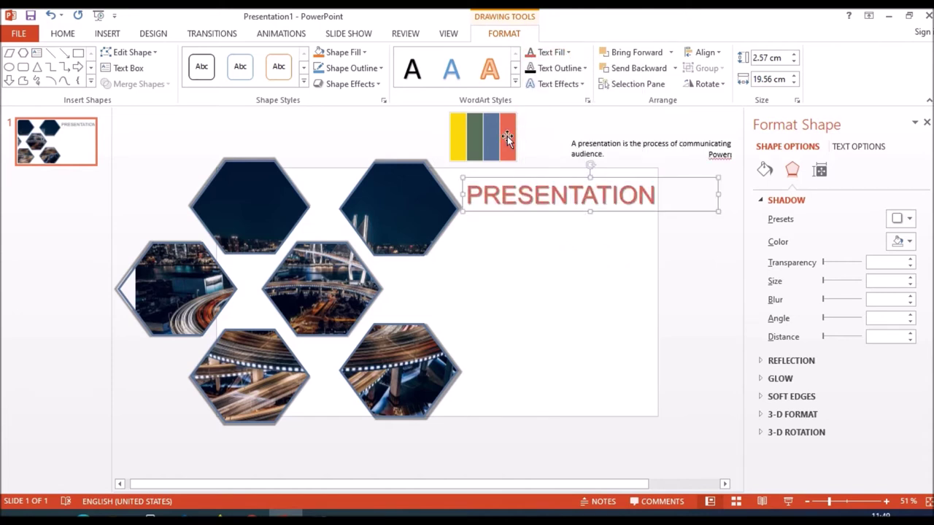
{"action": "left_click", "coordinate": [717, 154]}
{"action": "mouse_move", "coordinate": [702, 155]}
{"action": "left_mouse_down"}
{"action": "mouse_move", "coordinate": [599, 243]}
{"action": "mouse_move", "coordinate": [519, 250]}
{"action": "left_mouse_up"}
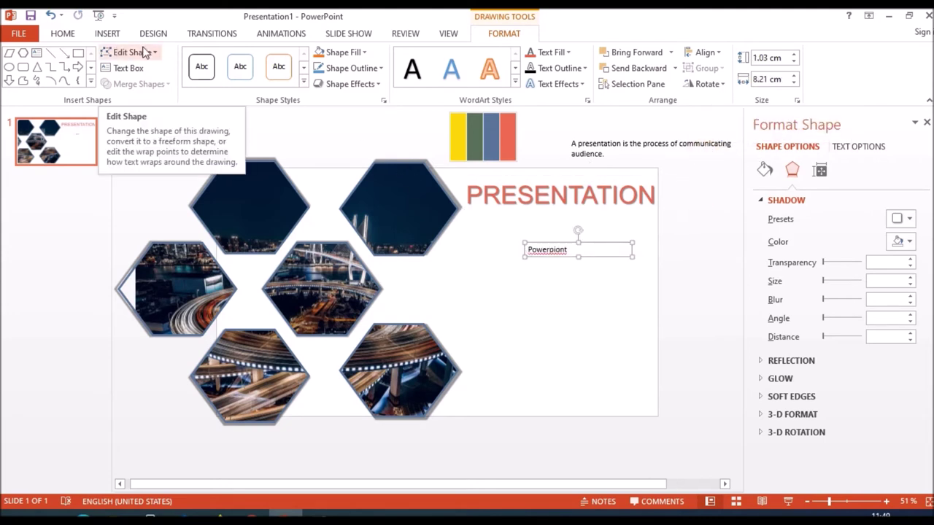
Step: Set Powerpoint in 54 pt Autolova, widen its box to one line, and place it under PRESENTATION
{"action": "left_click", "coordinate": [72, 35]}
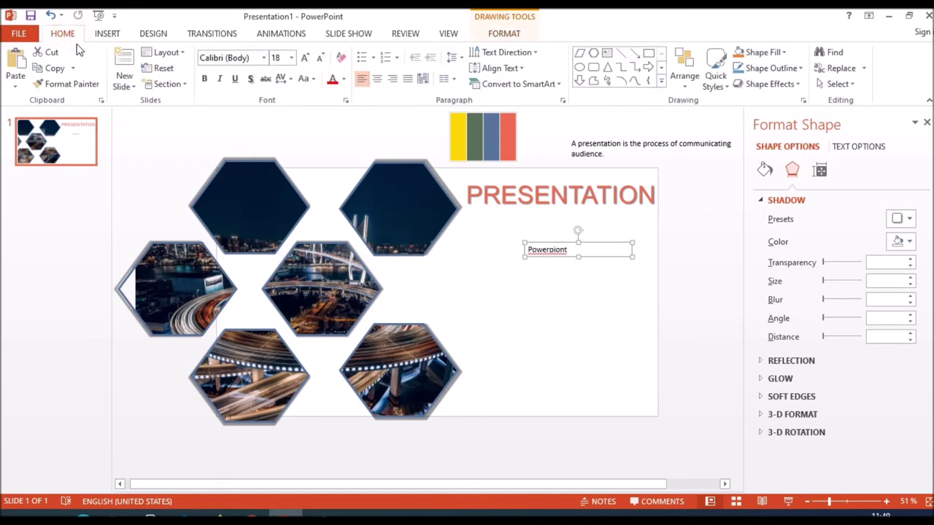
{"action": "left_click", "coordinate": [264, 57]}
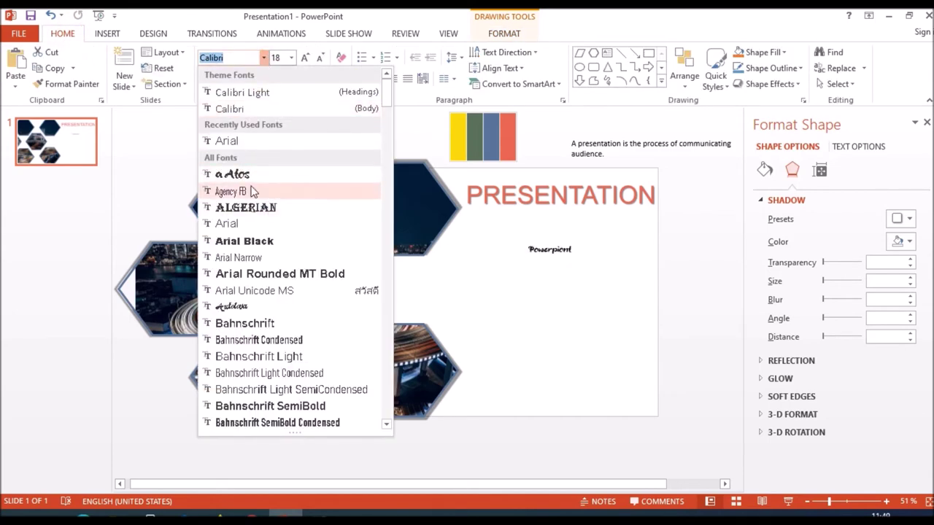
{"action": "left_click", "coordinate": [263, 307]}
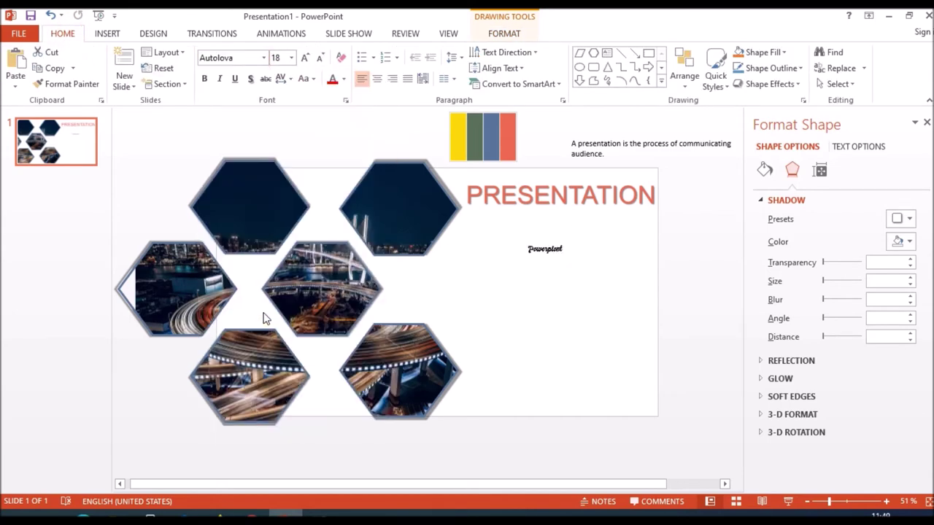
{"action": "left_click", "coordinate": [291, 57]}
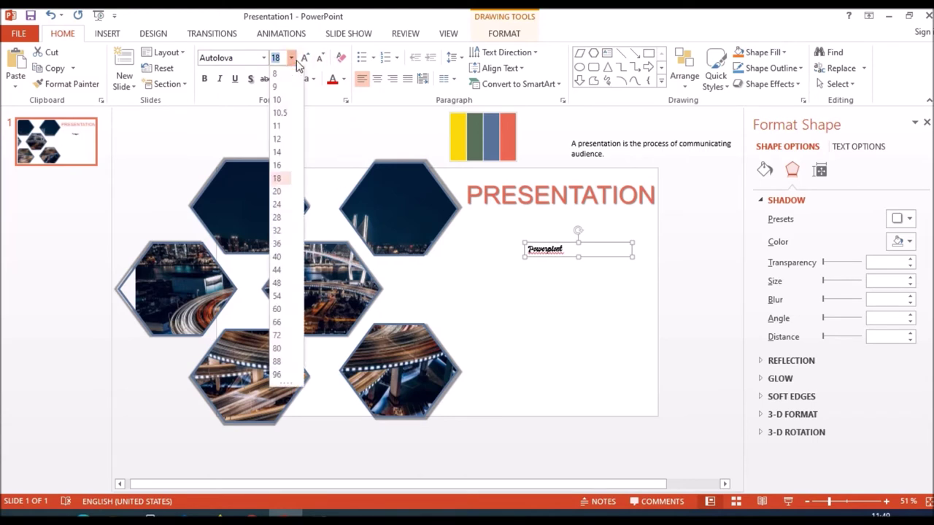
{"action": "left_click", "coordinate": [287, 300]}
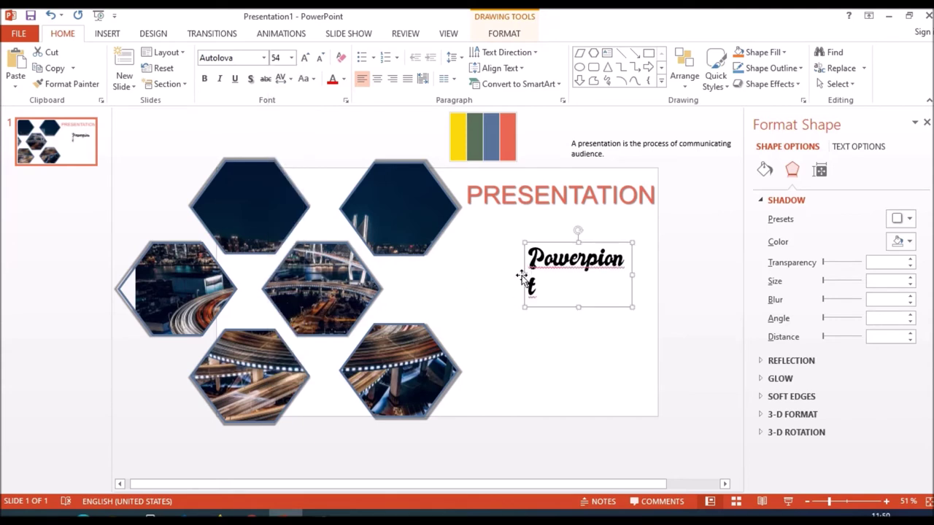
{"action": "left_click_drag", "start_coordinate": [524, 276], "coordinate": [503, 275]}
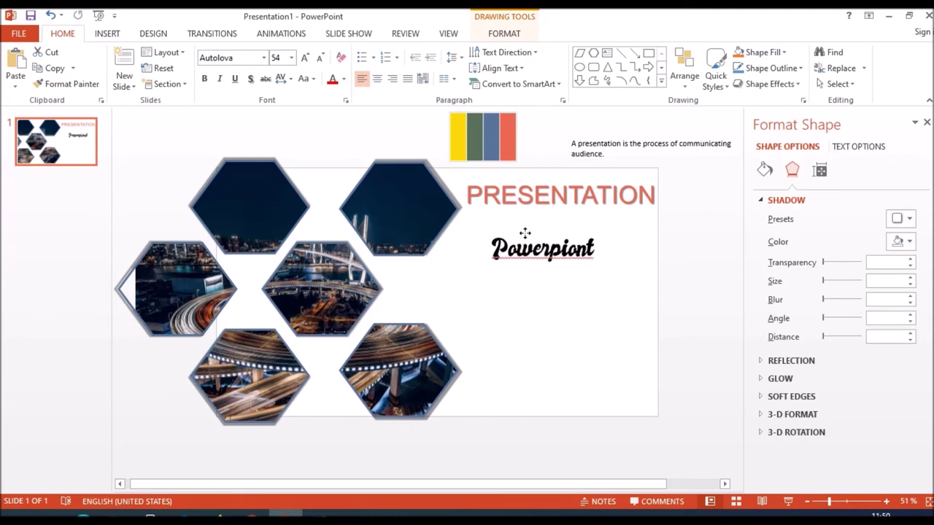
{"action": "left_click_drag", "start_coordinate": [541, 245], "coordinate": [532, 213]}
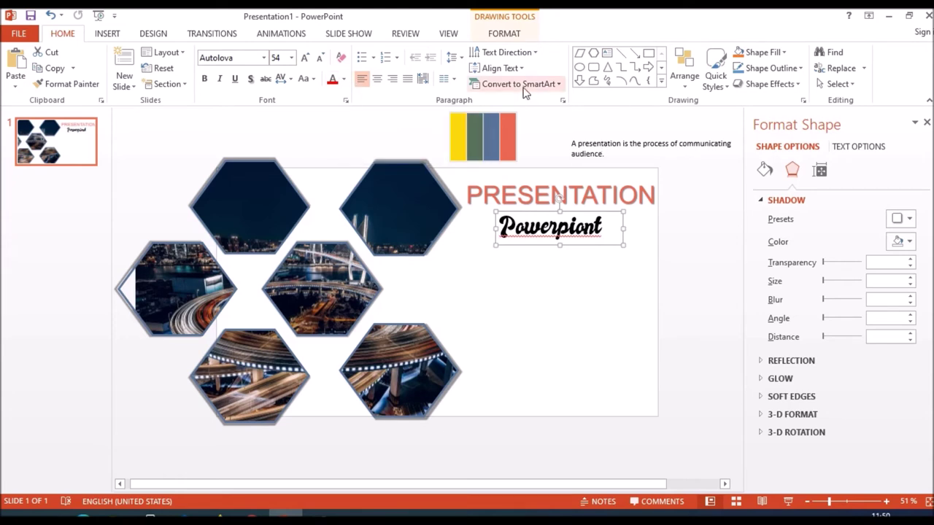
Step: Apply a light grey gradient text fill to Powerpoint and open More Gradients
{"action": "left_click", "coordinate": [504, 36]}
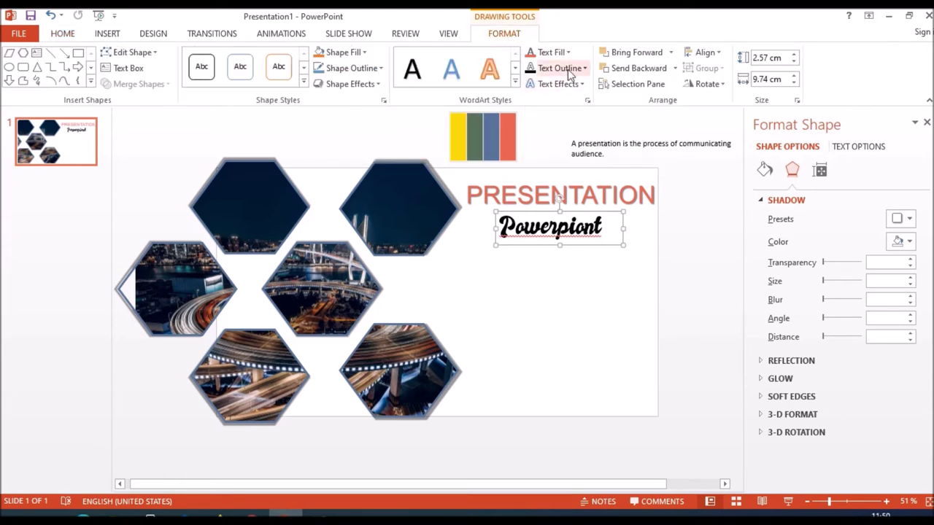
{"action": "left_click", "coordinate": [574, 73]}
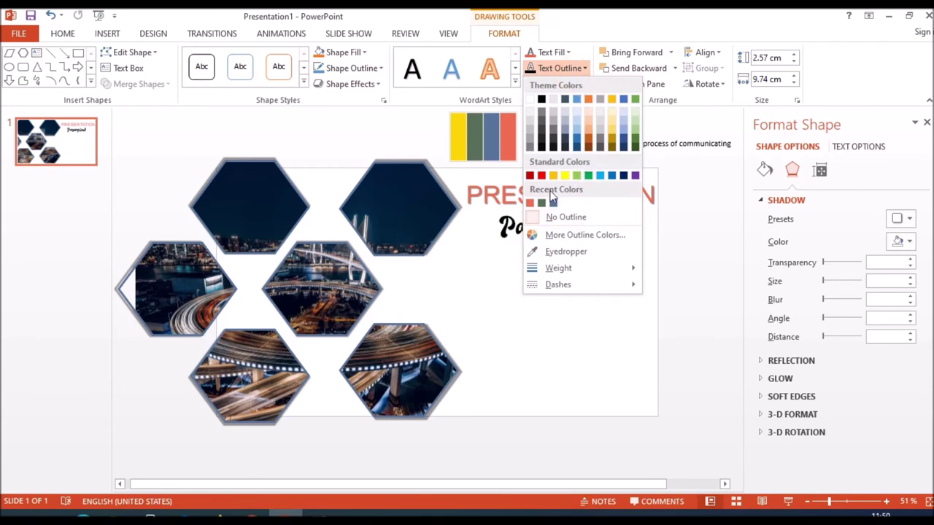
{"action": "left_click", "coordinate": [522, 44]}
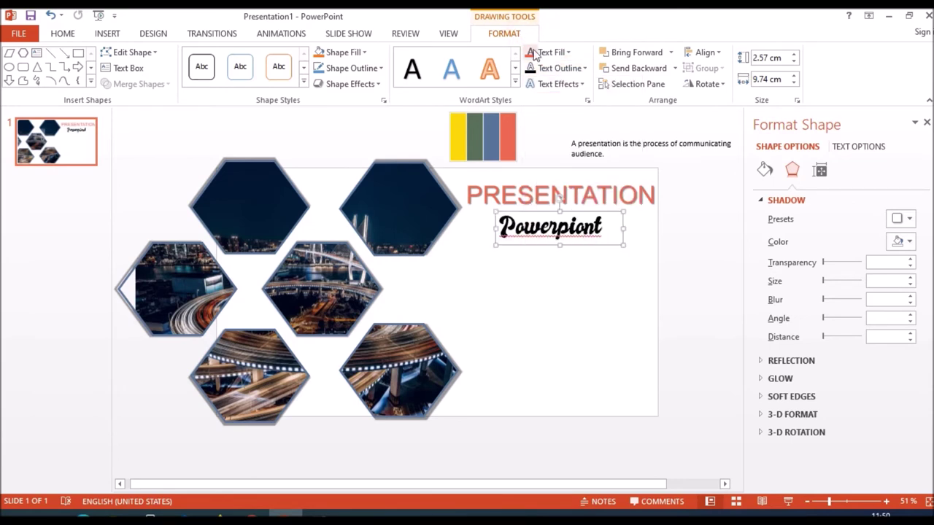
{"action": "left_click", "coordinate": [576, 69]}
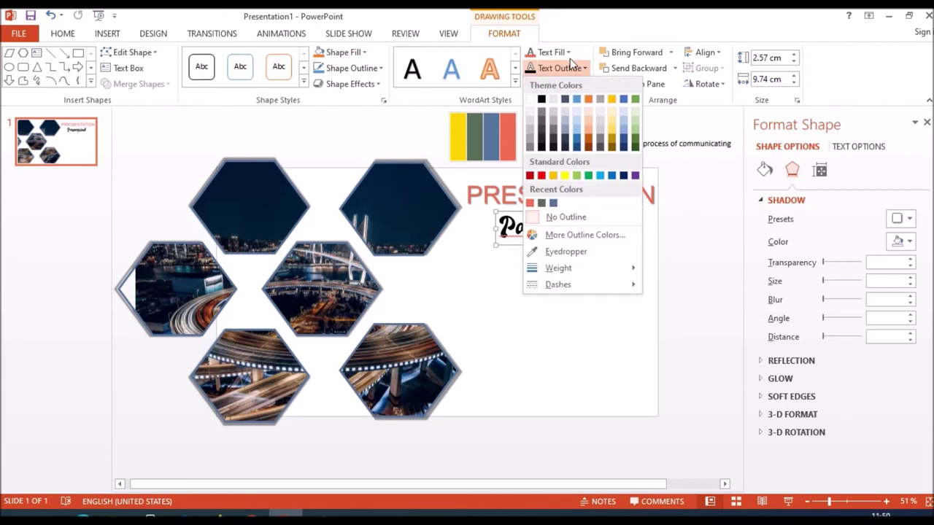
{"action": "left_click", "coordinate": [566, 52]}
{"action": "mouse_move", "coordinate": [591, 273]}
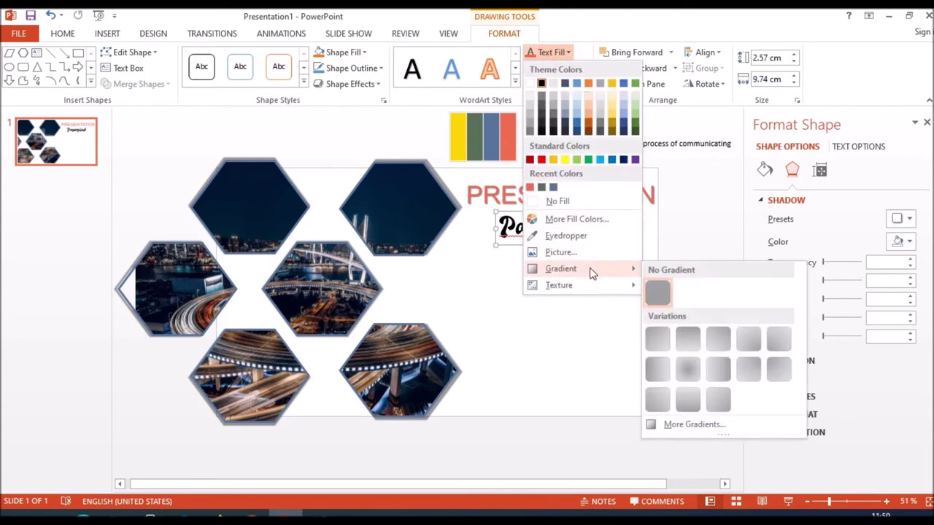
{"action": "left_click", "coordinate": [688, 339]}
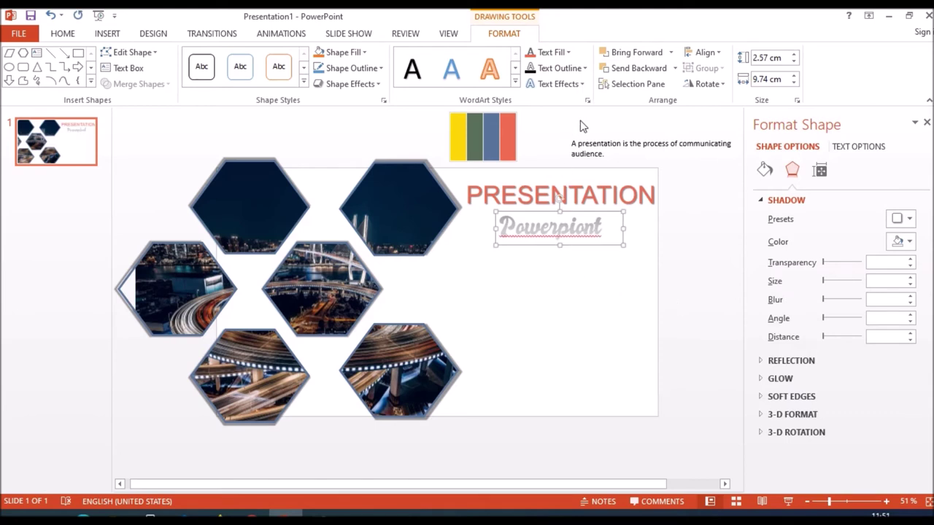
{"action": "left_click", "coordinate": [583, 68]}
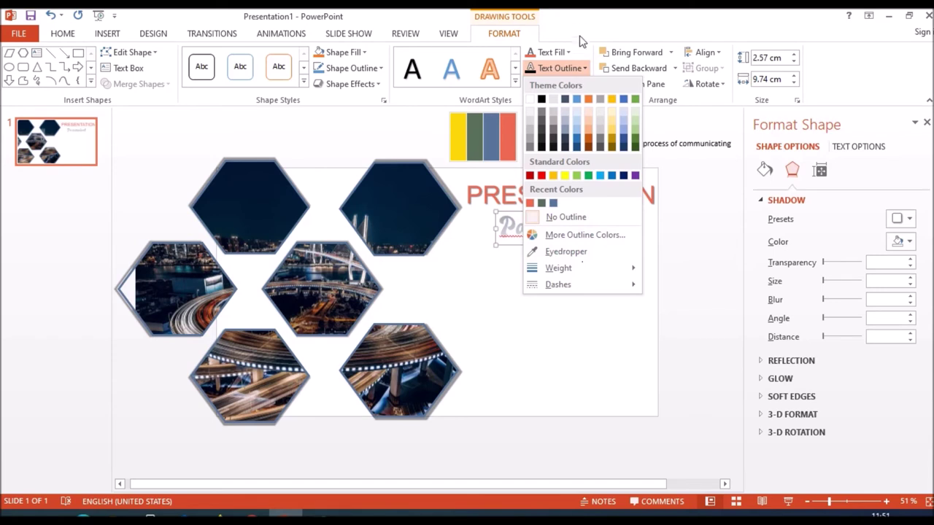
{"action": "left_click", "coordinate": [568, 52]}
{"action": "left_click", "coordinate": [568, 53]}
{"action": "mouse_move", "coordinate": [594, 267]}
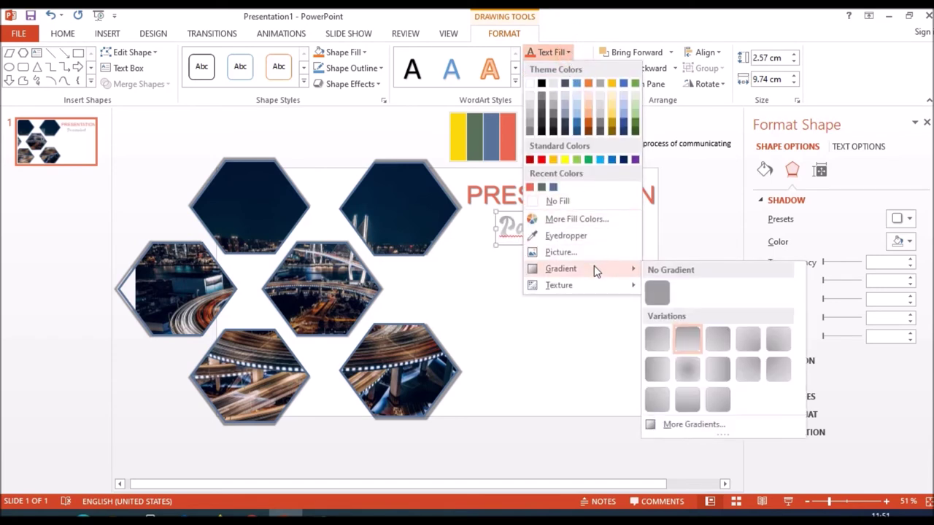
{"action": "left_click", "coordinate": [724, 424]}
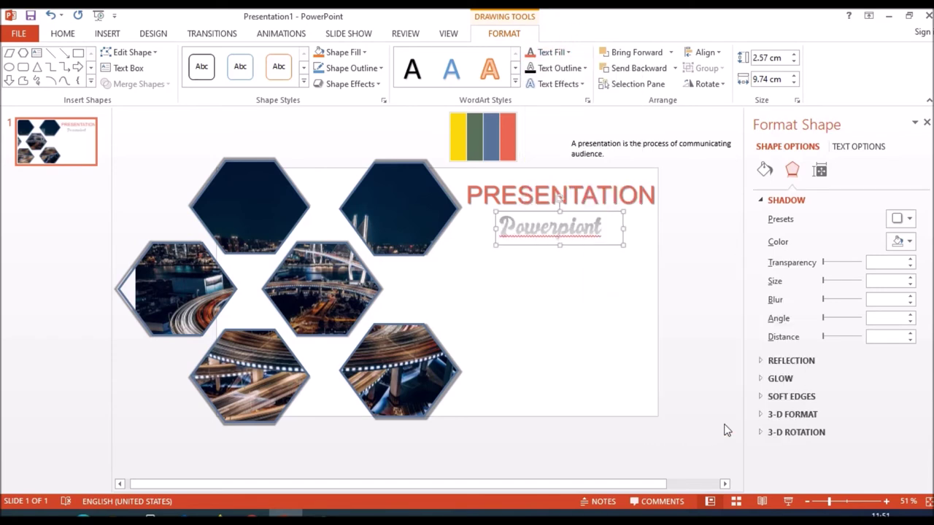
Step: Delete the middle gradient stop from the Powerpoint text's gradient fill
{"action": "left_click_drag", "start_coordinate": [825, 405], "coordinate": [824, 435]}
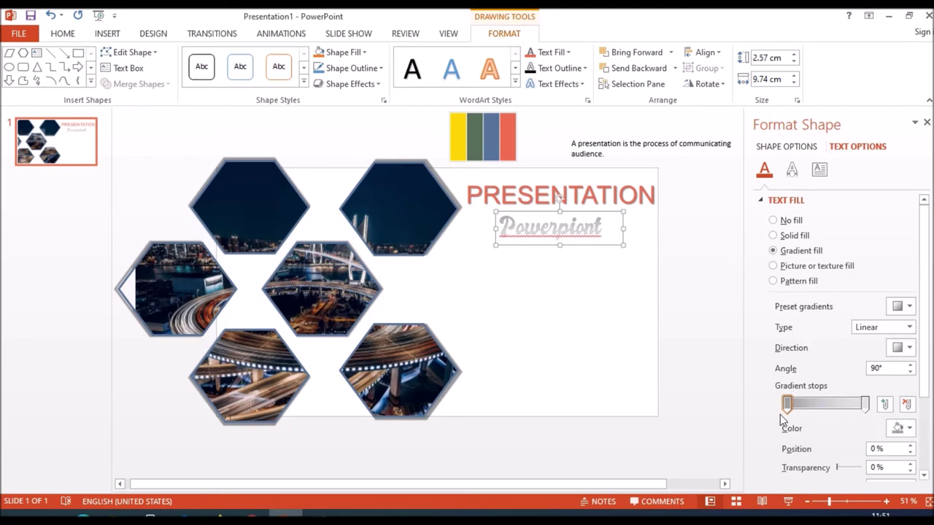
{"action": "left_click", "coordinate": [905, 429]}
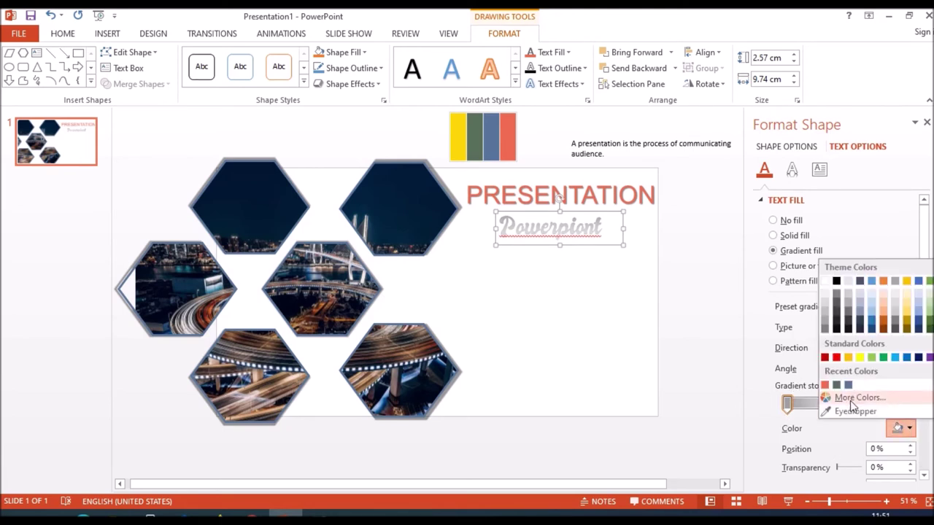
{"action": "key", "text": "Escape"}
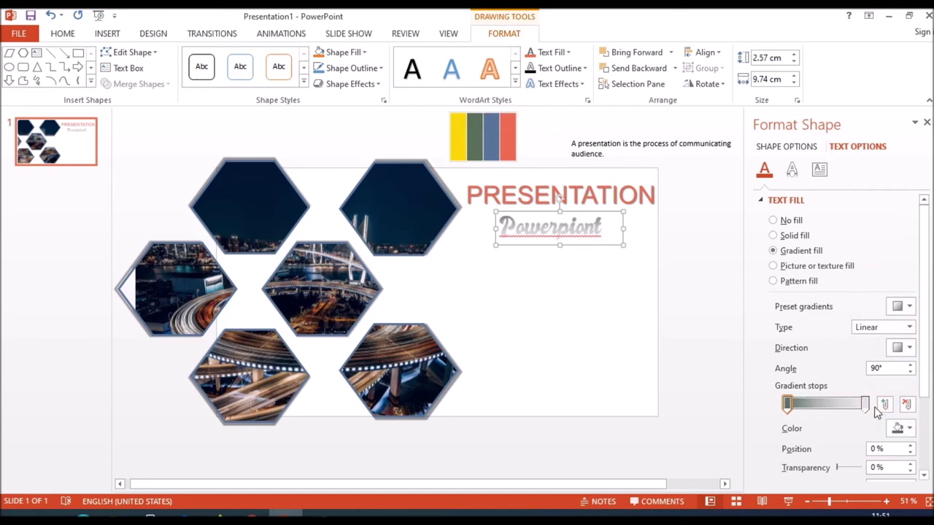
Step: Eyedrop the yellow bar's colour onto the right gradient stop, then move the body text box down-left
{"action": "left_click", "coordinate": [864, 403]}
{"action": "left_click", "coordinate": [904, 428]}
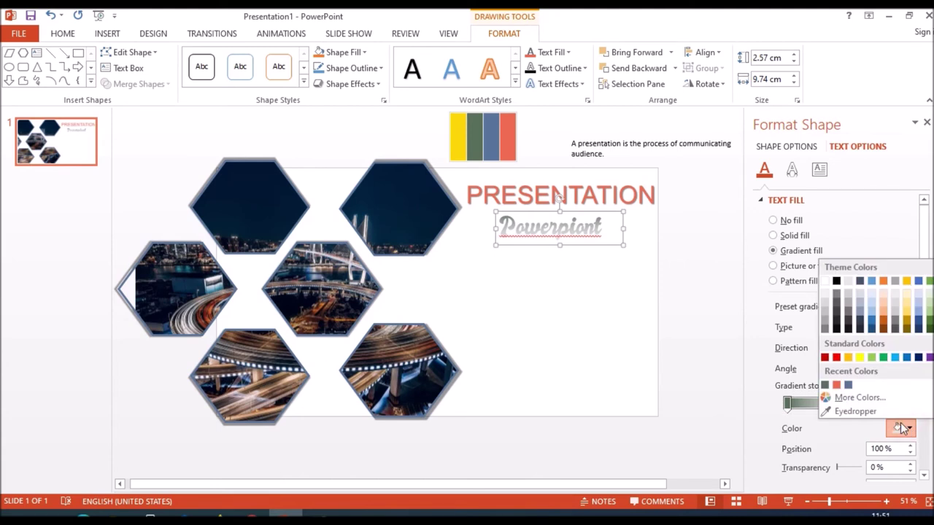
{"action": "left_click", "coordinate": [852, 413]}
{"action": "left_click", "coordinate": [457, 143]}
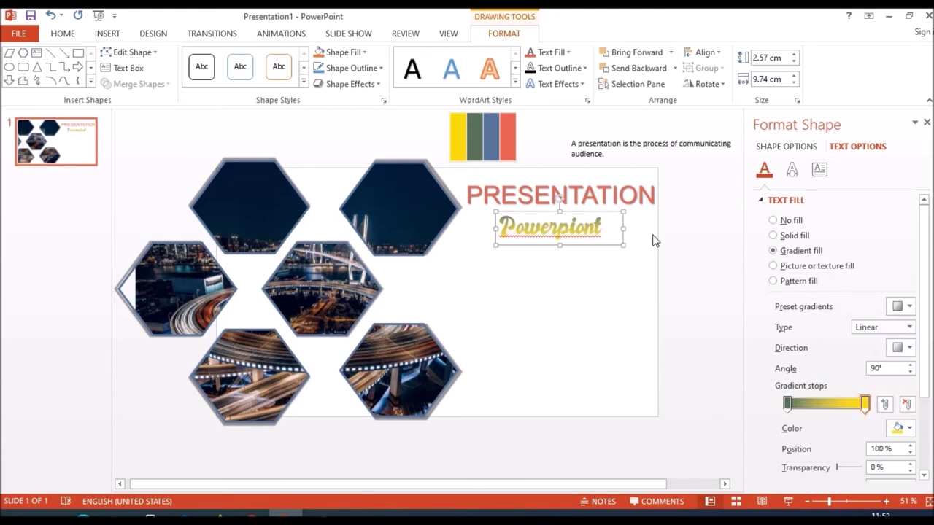
{"action": "left_click", "coordinate": [605, 156]}
{"action": "left_click_drag", "start_coordinate": [614, 163], "coordinate": [519, 323]}
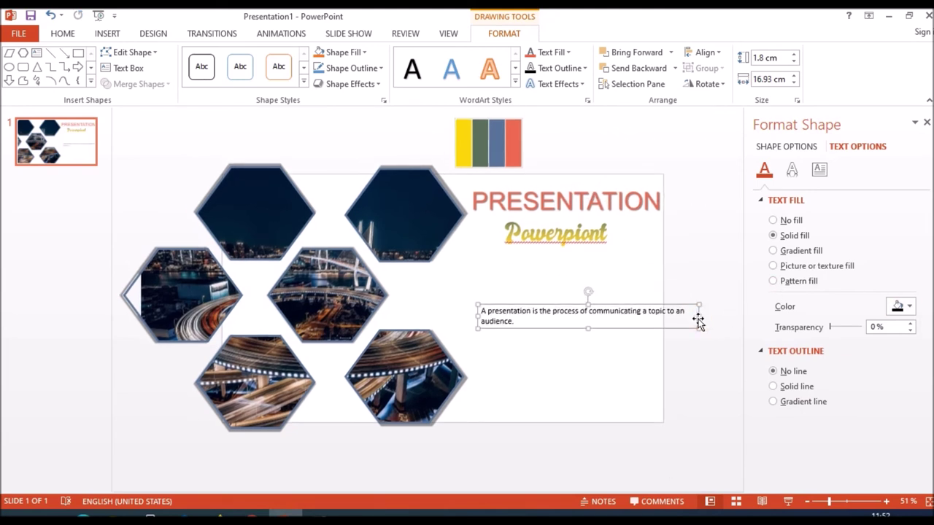
Step: Narrow the body text box and set its text to Arial, size 20
{"action": "left_click_drag", "start_coordinate": [699, 315], "coordinate": [635, 315]}
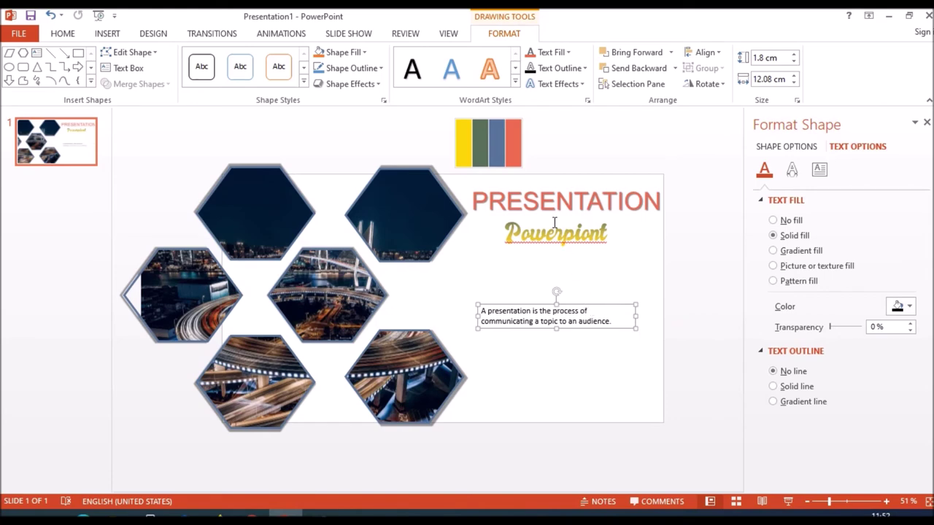
{"action": "left_click", "coordinate": [66, 33]}
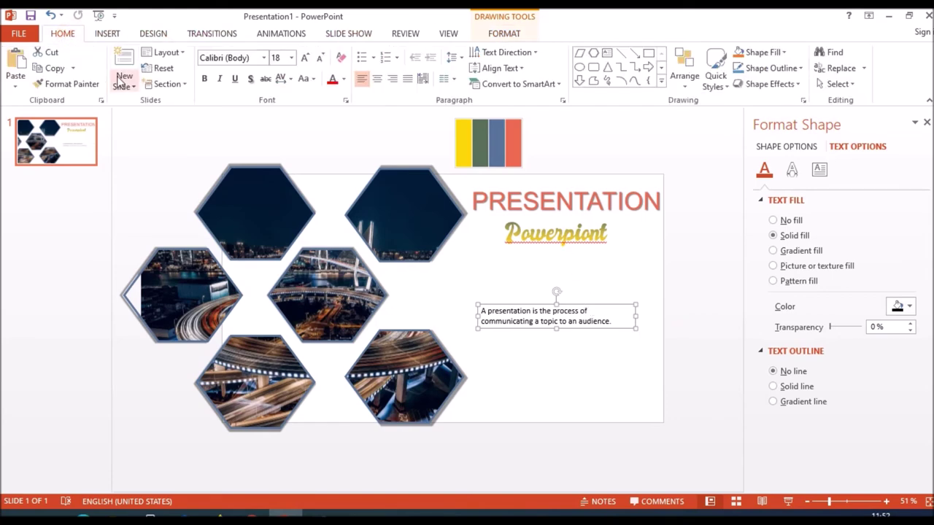
{"action": "left_click", "coordinate": [263, 58]}
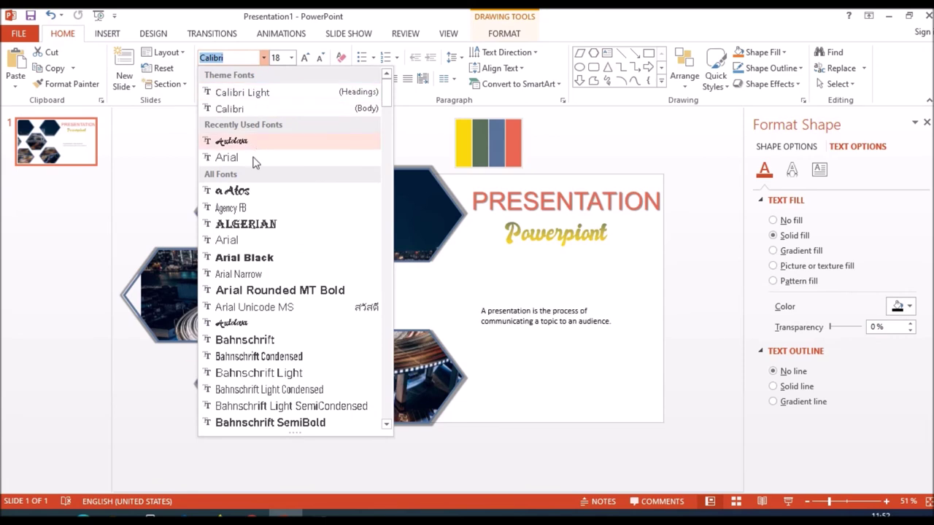
{"action": "left_click", "coordinate": [252, 157]}
{"action": "left_click", "coordinate": [292, 60]}
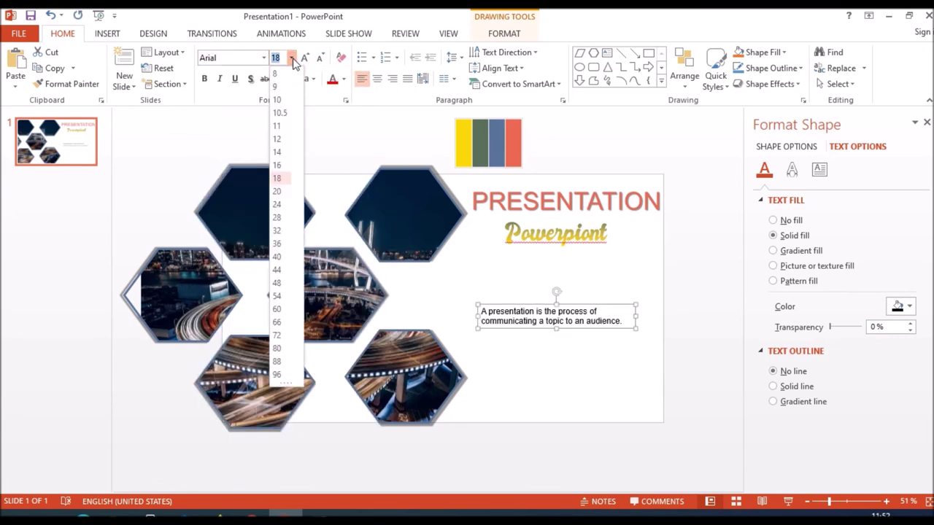
{"action": "left_click", "coordinate": [278, 191]}
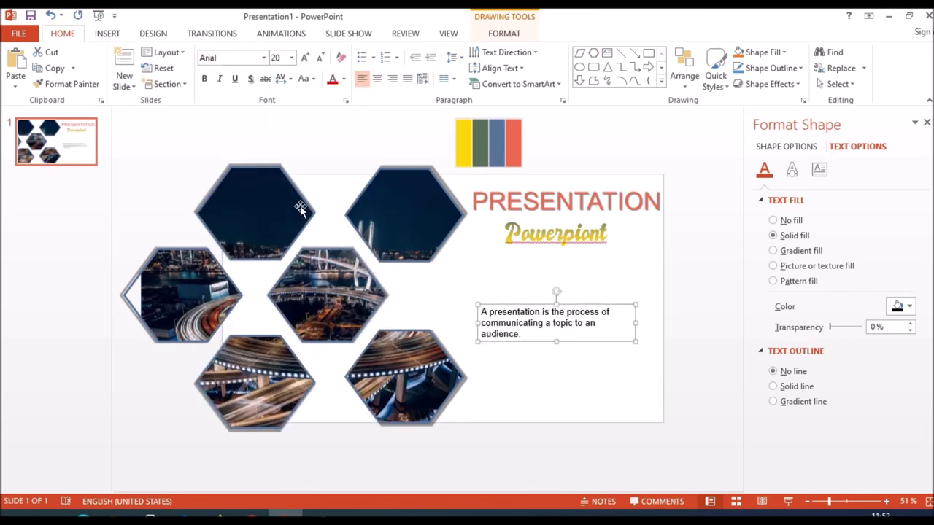
Step: Move the Powerpoint script down above the body text and nudge the PRESENTATION title
{"action": "left_click", "coordinate": [526, 231]}
{"action": "left_click_drag", "start_coordinate": [526, 231], "coordinate": [517, 282]}
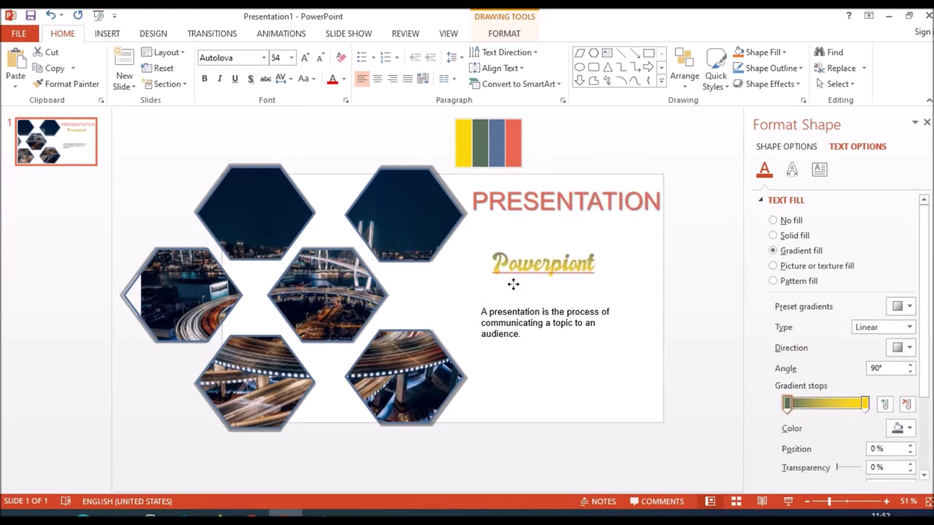
{"action": "left_click", "coordinate": [493, 187]}
{"action": "mouse_move", "coordinate": [493, 187]}
{"action": "left_mouse_down"}
{"action": "mouse_move", "coordinate": [493, 199]}
{"action": "mouse_move", "coordinate": [493, 186]}
{"action": "left_mouse_up"}
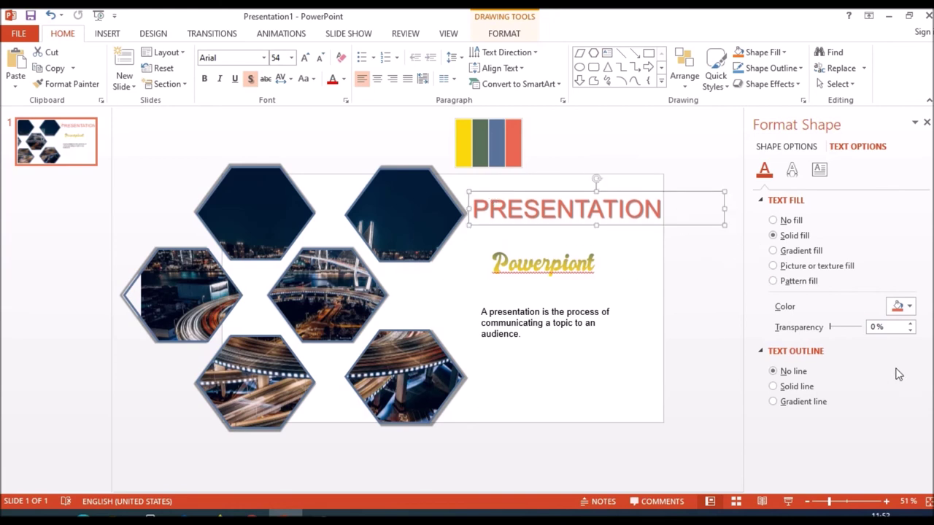
{"action": "left_click", "coordinate": [621, 53]}
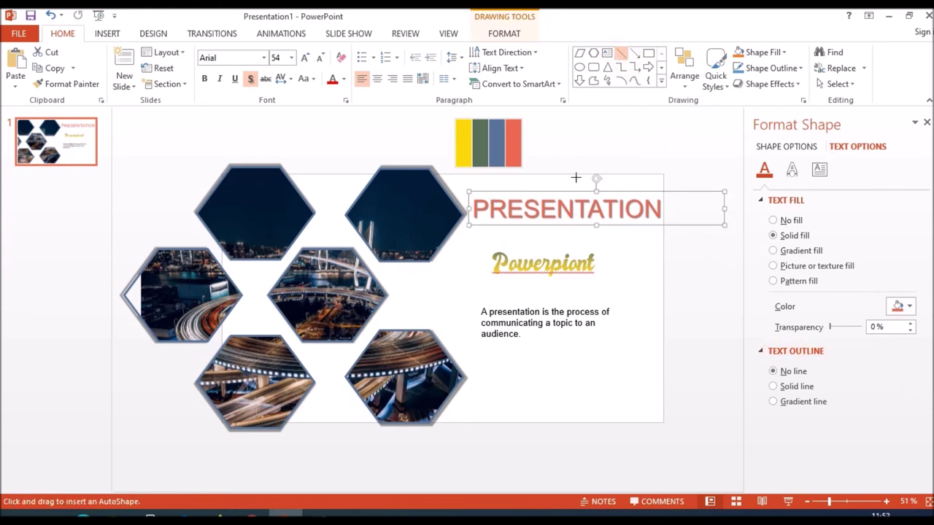
Step: Draw a horizontal line beneath the PRESENTATION title and thicken it to 4.25 pt
{"action": "left_click_drag", "start_coordinate": [477, 239], "coordinate": [663, 238]}
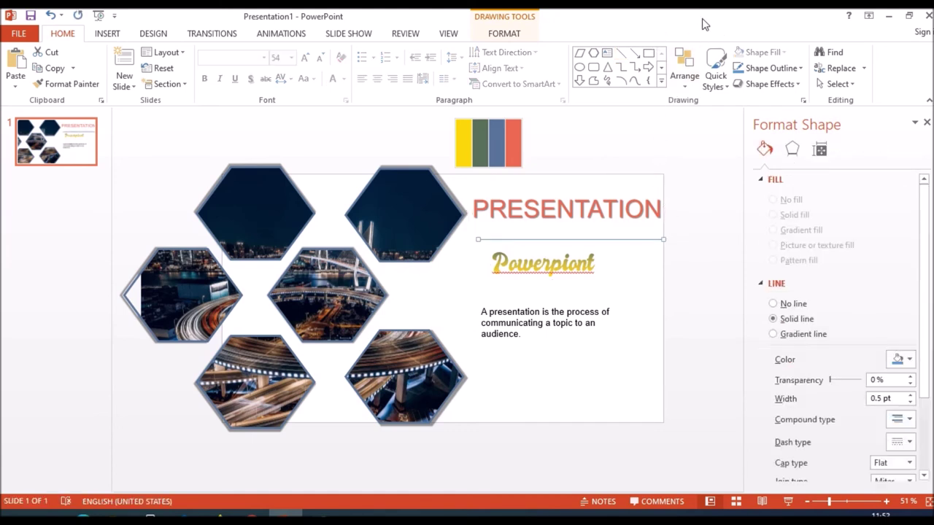
{"action": "left_click", "coordinate": [910, 397]}
{"action": "left_click", "coordinate": [910, 397]}
{"action": "left_click", "coordinate": [910, 397]}
{"action": "left_click", "coordinate": [910, 396]}
{"action": "left_click", "coordinate": [910, 396]}
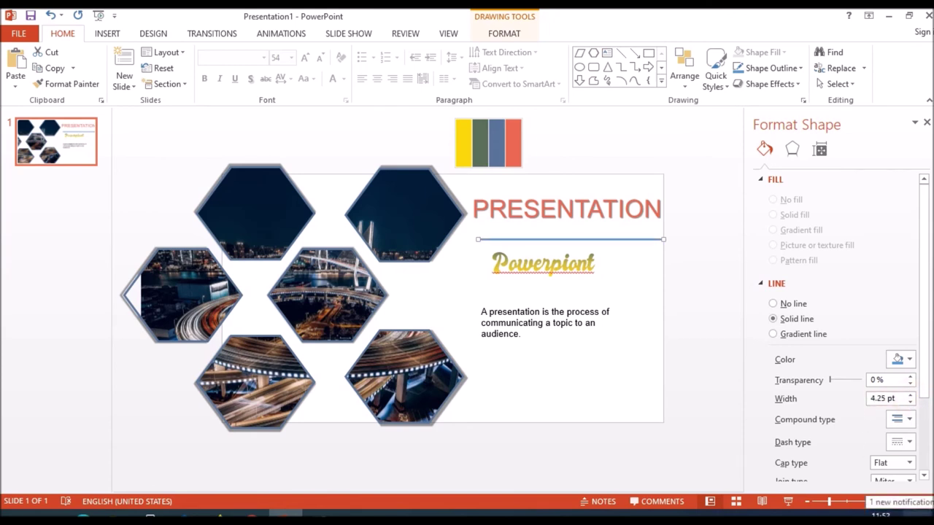
Step: Colour the line with a hexagon's dark navy via the eyedropper and nudge it up under the title
{"action": "left_click", "coordinate": [908, 359]}
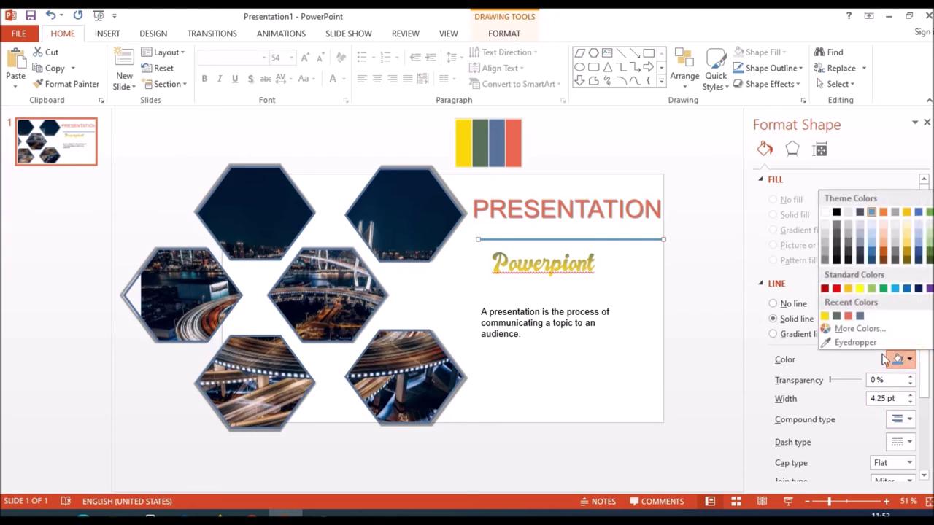
{"action": "left_click", "coordinate": [838, 342]}
{"action": "left_click", "coordinate": [423, 223]}
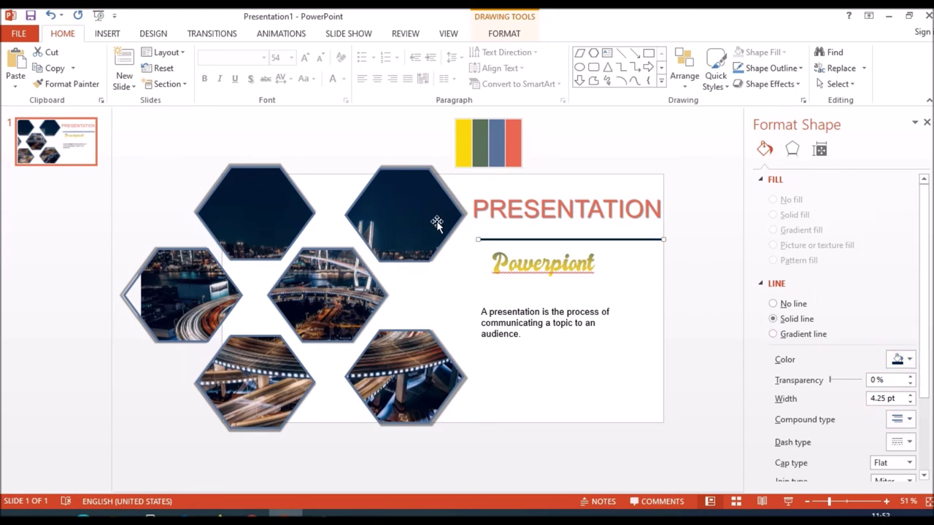
{"action": "left_click_drag", "start_coordinate": [538, 245], "coordinate": [538, 238]}
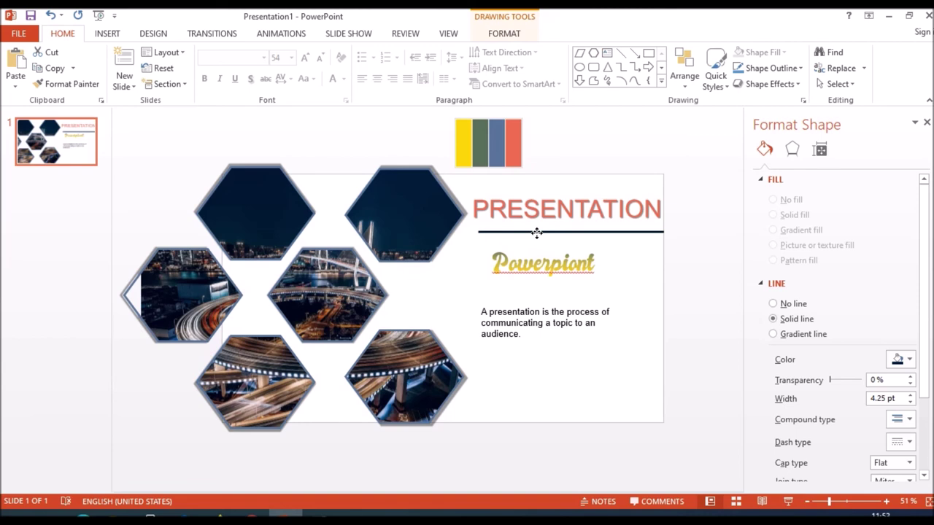
{"action": "left_click", "coordinate": [549, 269]}
Step: Move the Powerpoint script below the paragraph, set it to 88 on one line, and shift it bottom-right
{"action": "mouse_move", "coordinate": [527, 281]}
{"action": "left_mouse_down"}
{"action": "mouse_move", "coordinate": [545, 391]}
{"action": "mouse_move", "coordinate": [531, 405]}
{"action": "left_mouse_up"}
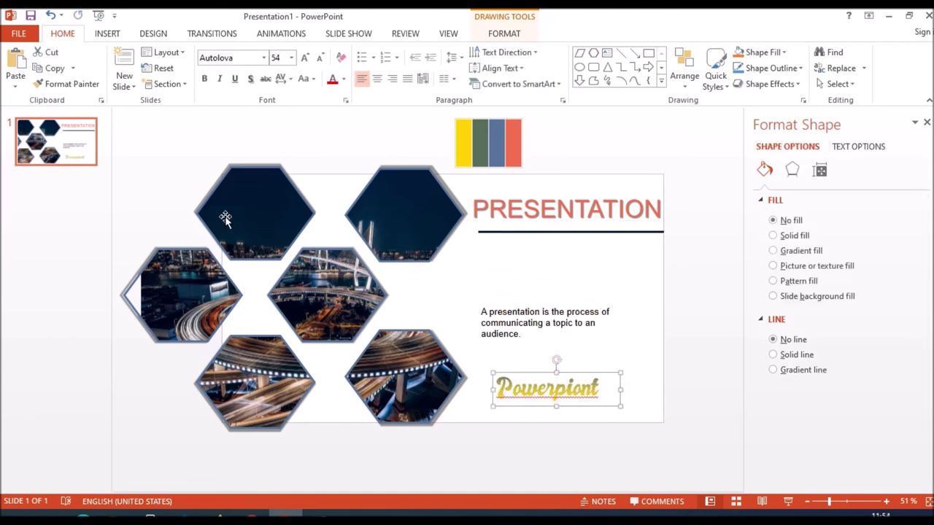
{"action": "left_click", "coordinate": [291, 58]}
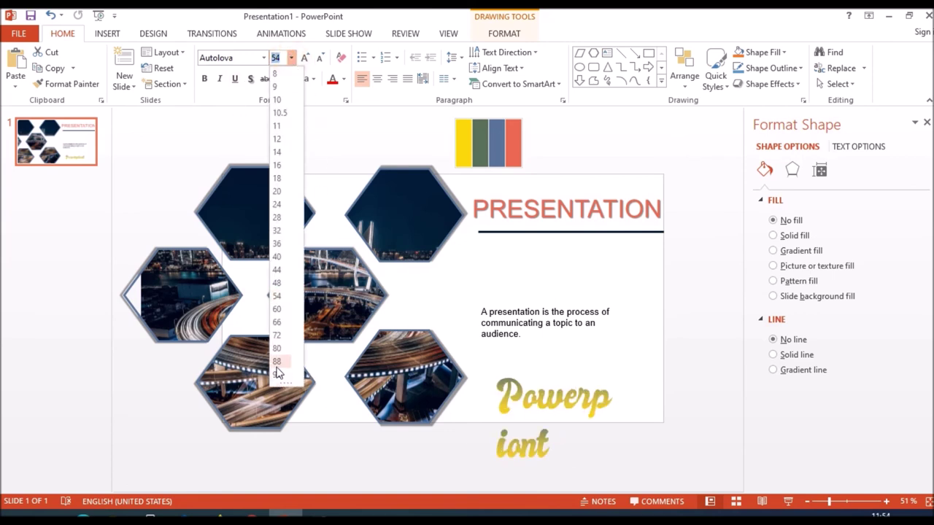
{"action": "left_click", "coordinate": [276, 362]}
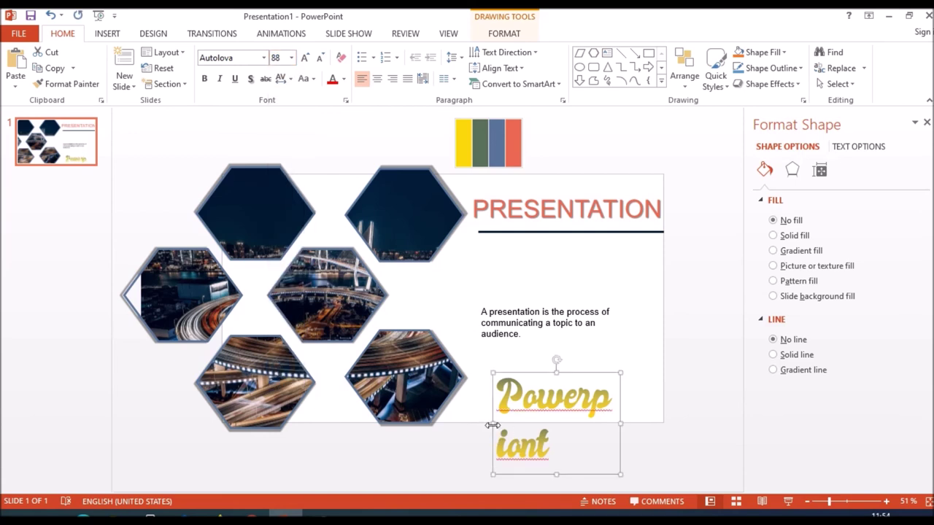
{"action": "left_click_drag", "start_coordinate": [493, 425], "coordinate": [434, 413]}
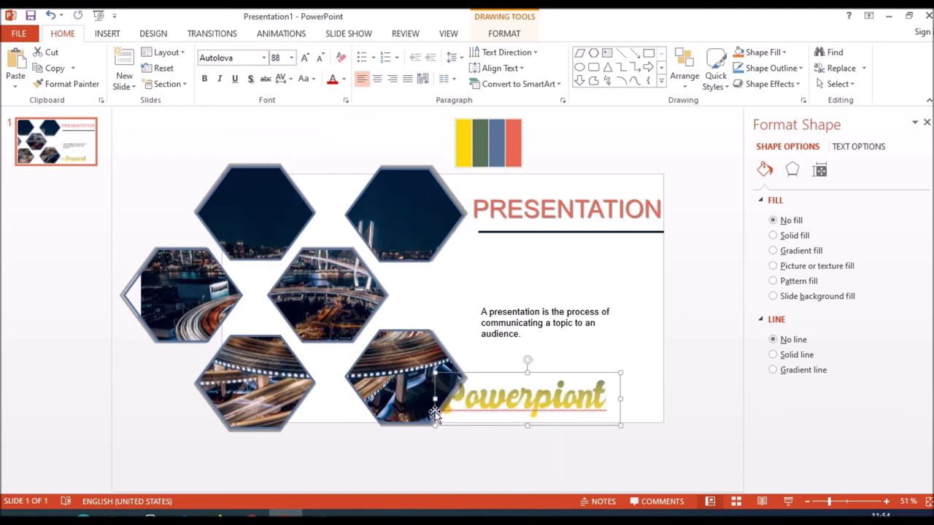
{"action": "left_click_drag", "start_coordinate": [475, 372], "coordinate": [527, 374]}
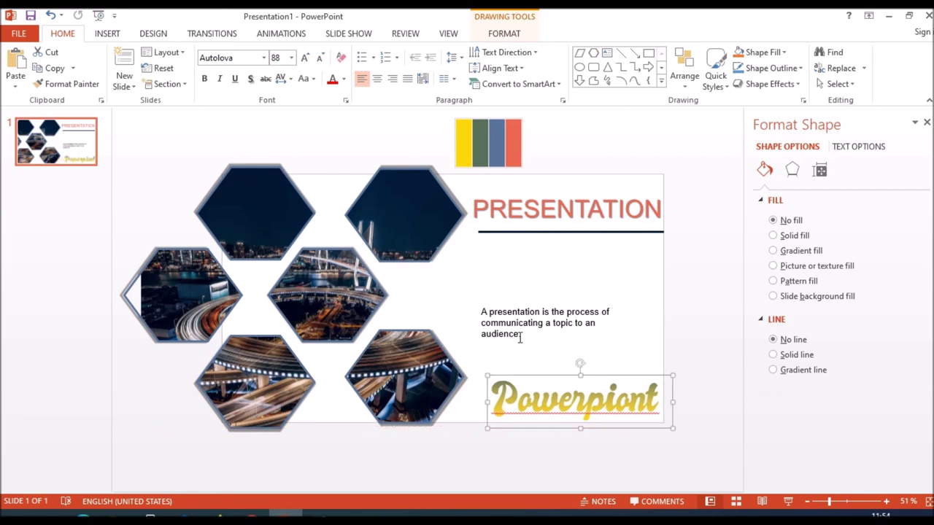
{"action": "left_click_drag", "start_coordinate": [520, 336], "coordinate": [461, 312]}
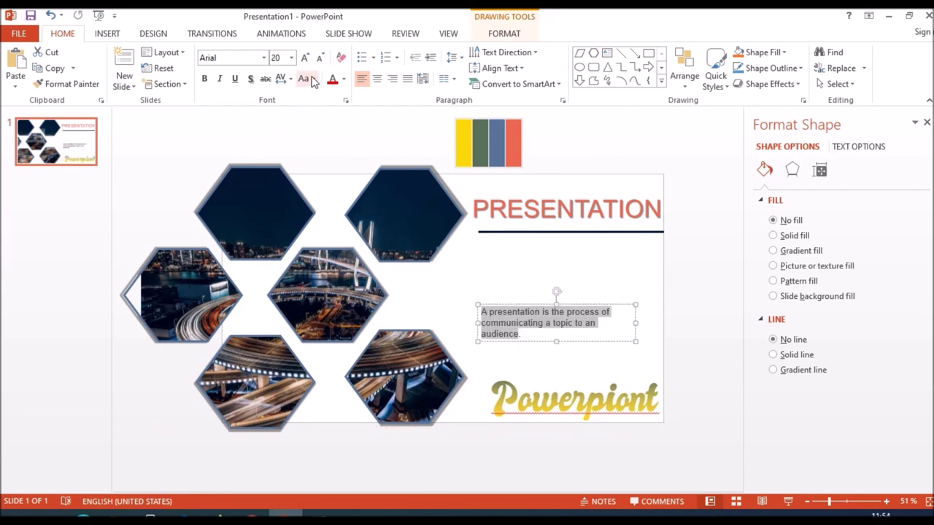
Step: Set the body paragraph to size 32 and move it up just beneath the title's underline
{"action": "left_click", "coordinate": [291, 58]}
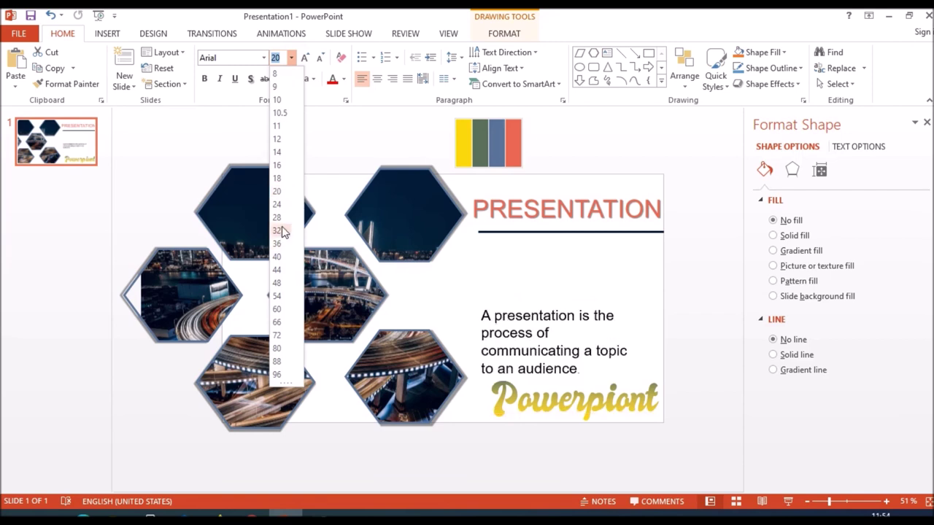
{"action": "left_click", "coordinate": [282, 230]}
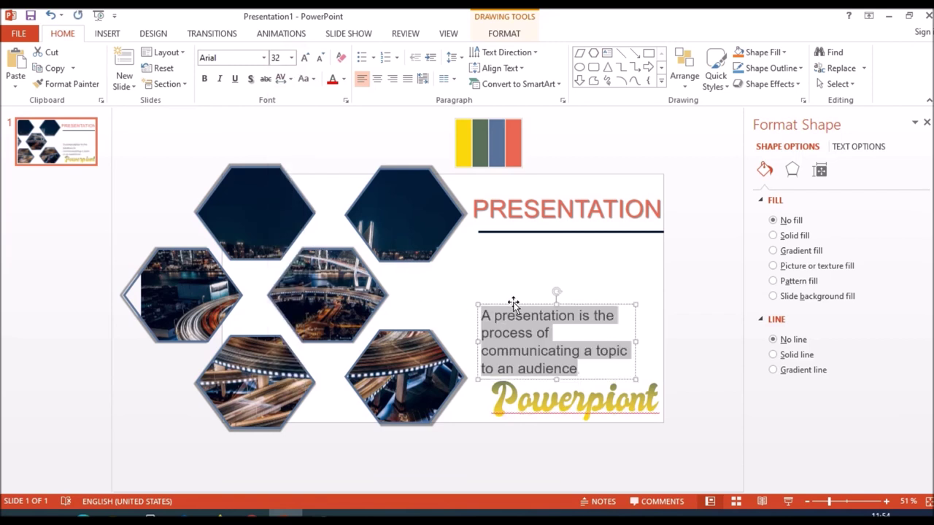
{"action": "left_click_drag", "start_coordinate": [514, 306], "coordinate": [521, 270]}
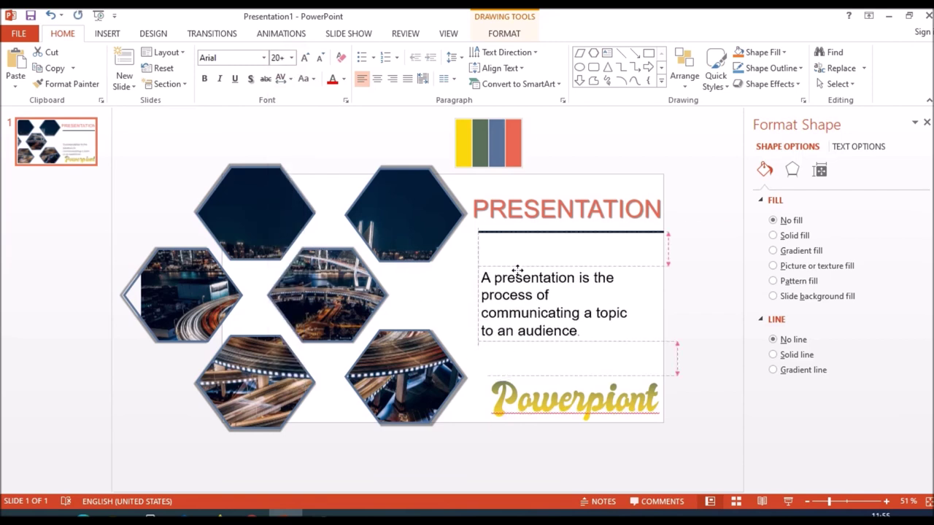
{"action": "left_click", "coordinate": [667, 471]}
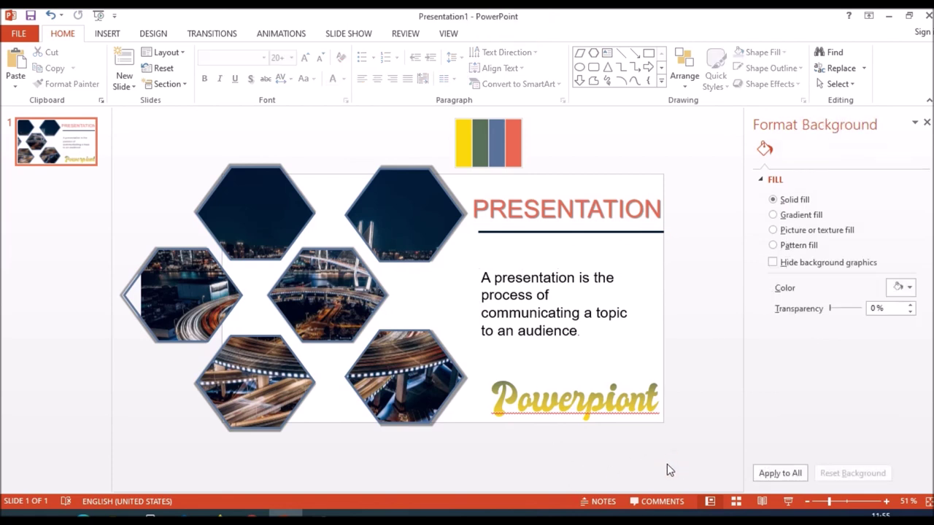
Step: Start the slide show from the beginning to view the finished slide full-screen
{"action": "left_click", "coordinate": [98, 14]}
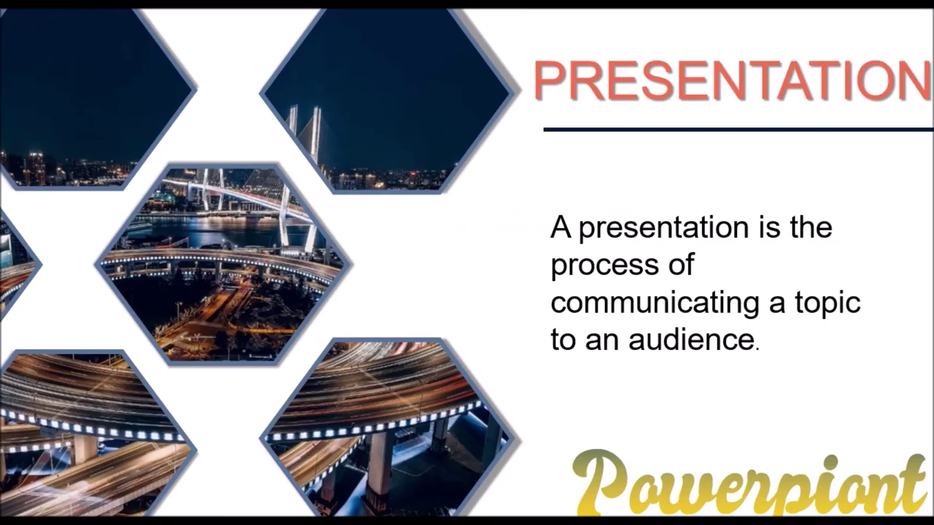